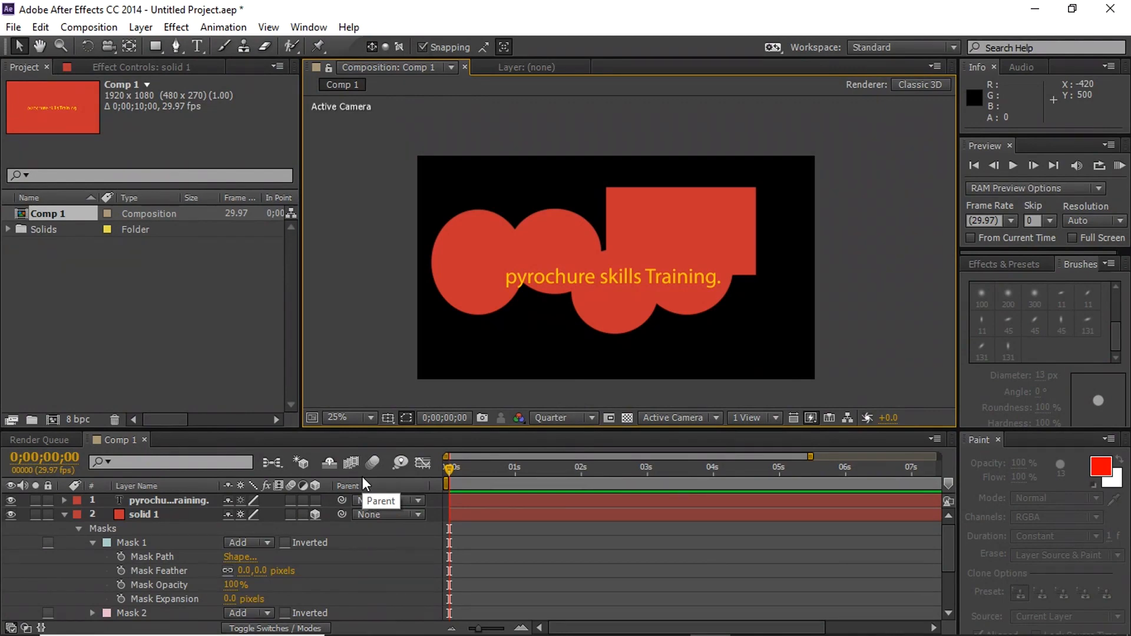
Create a new composition with the default settings and add a full-size red solid named gradient to it
{"action": "left_click", "coordinate": [54, 418]}
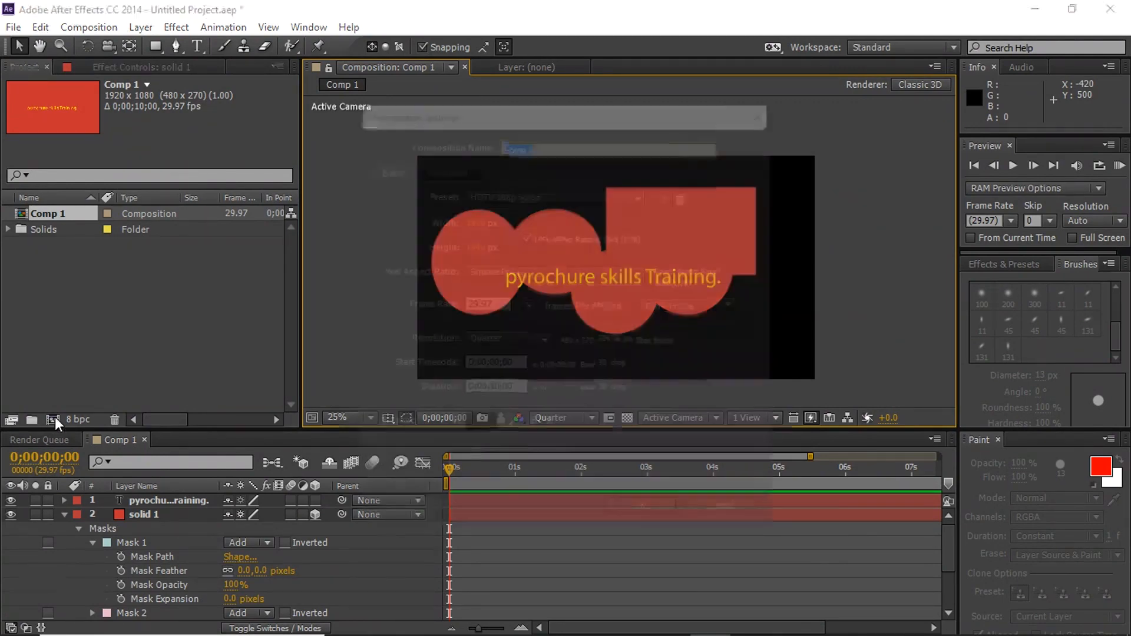
{"action": "left_click", "coordinate": [634, 508]}
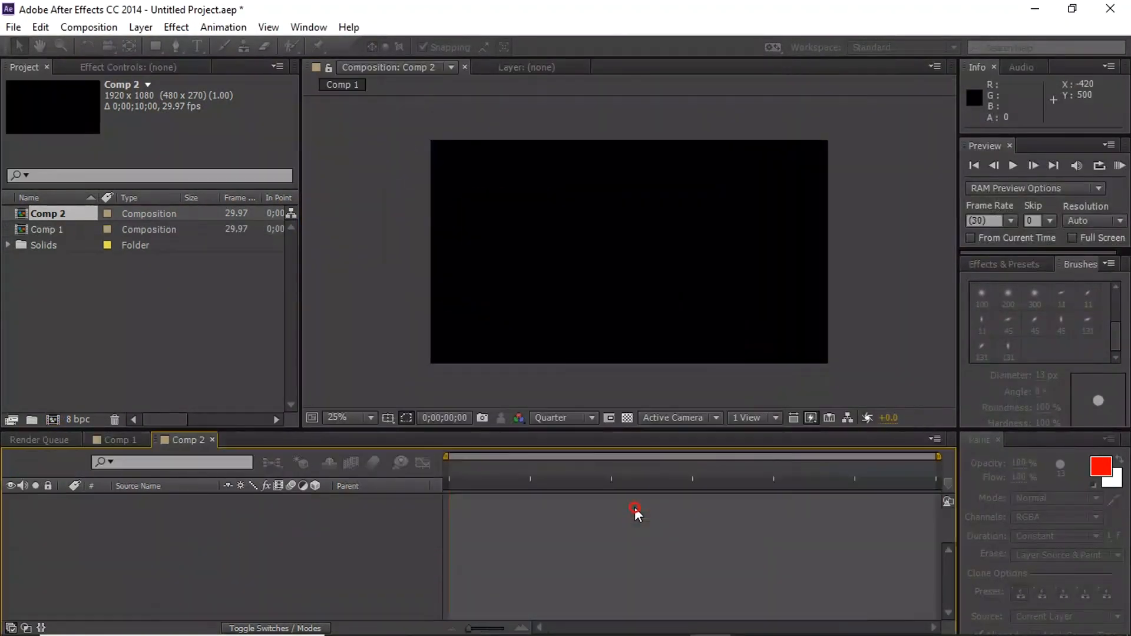
{"action": "right_click", "coordinate": [221, 511]}
{"action": "mouse_move", "coordinate": [412, 336]}
{"action": "left_click", "coordinate": [528, 376]}
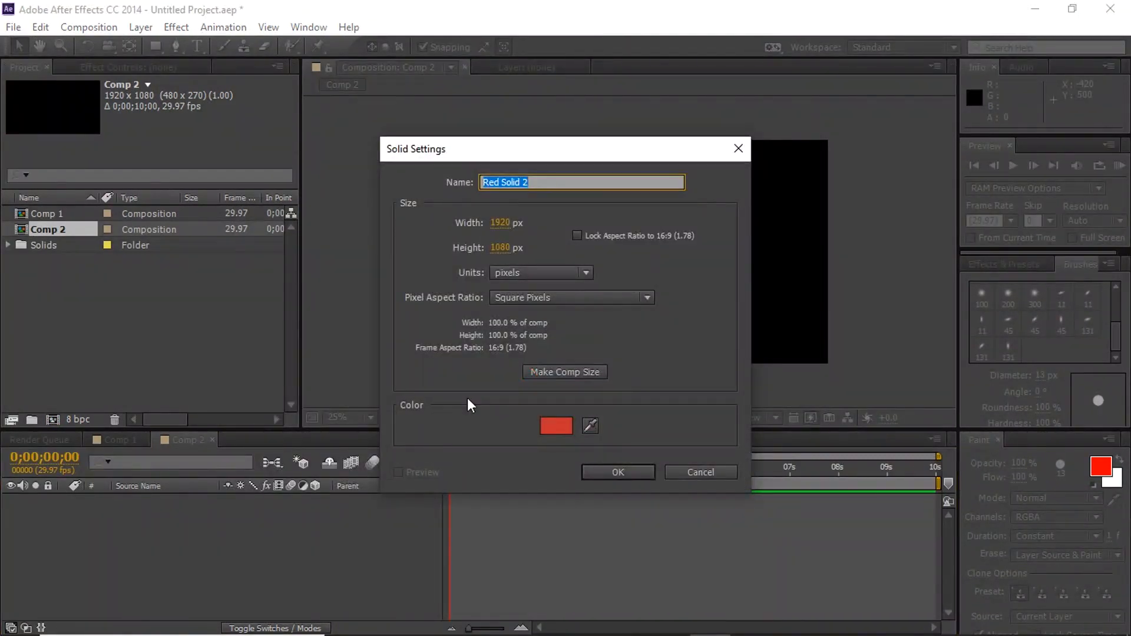
{"action": "type", "text": "gradient"}
{"action": "left_click", "coordinate": [607, 472]}
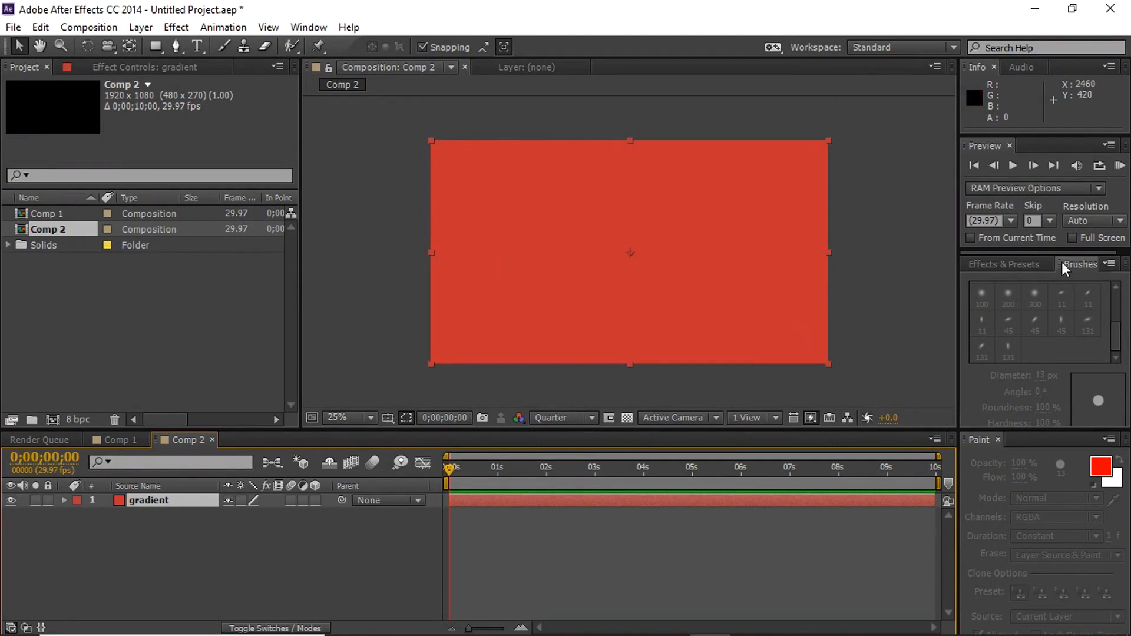
Find the Gradient Ramp effect and apply it to the gradient solid
{"action": "left_click", "coordinate": [1046, 263]}
{"action": "left_click", "coordinate": [1014, 284]}
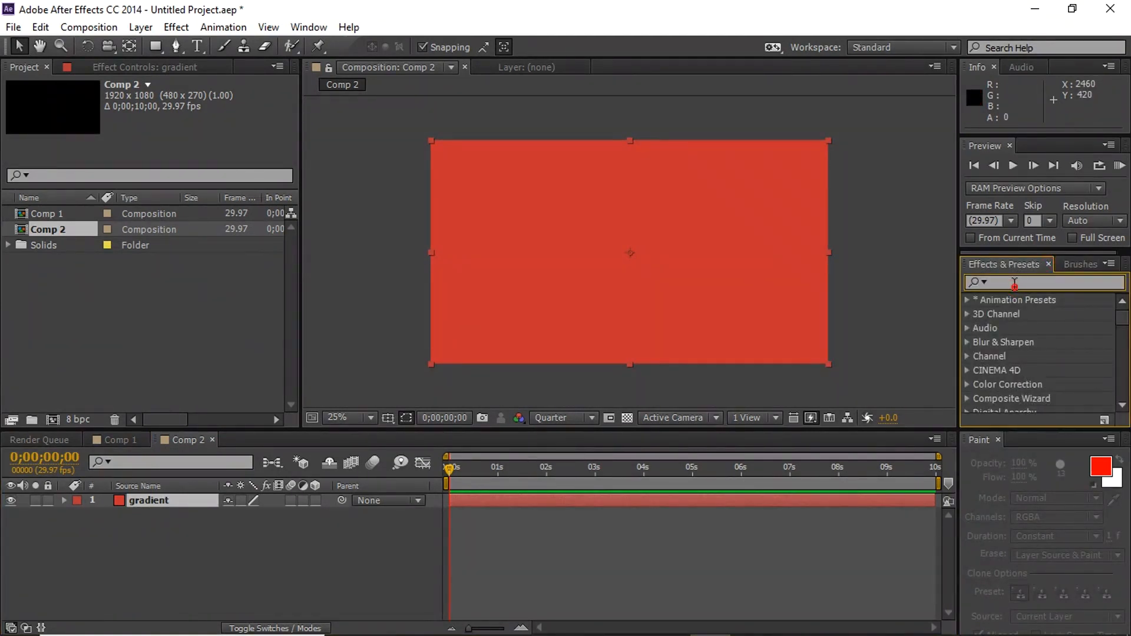
{"action": "type", "text": "grad"}
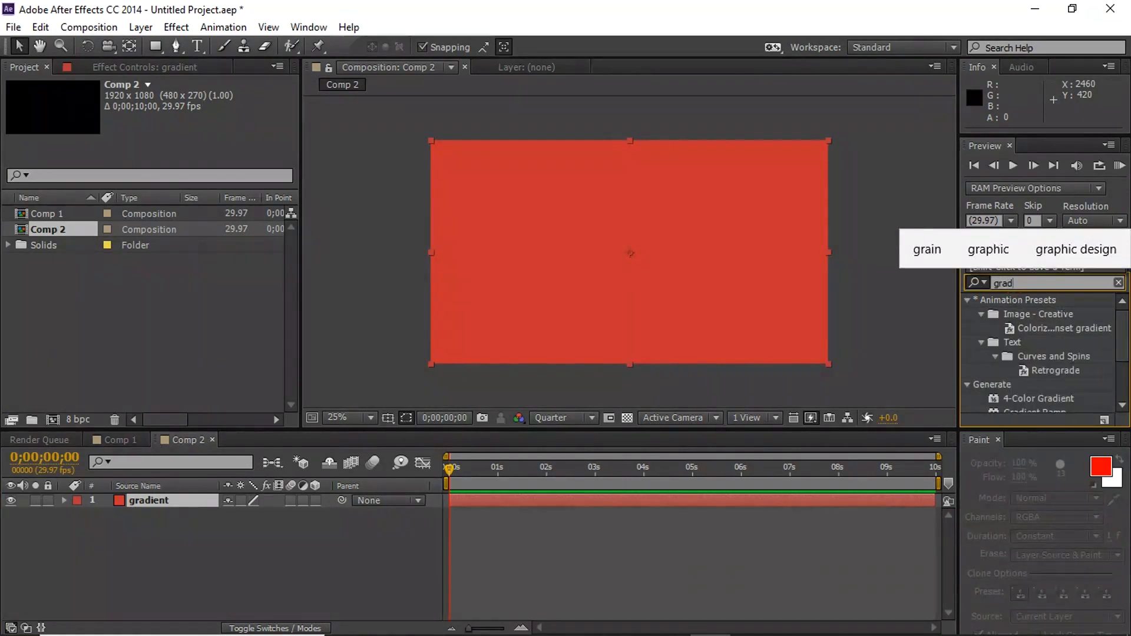
{"action": "type", "text": "ient ramp"}
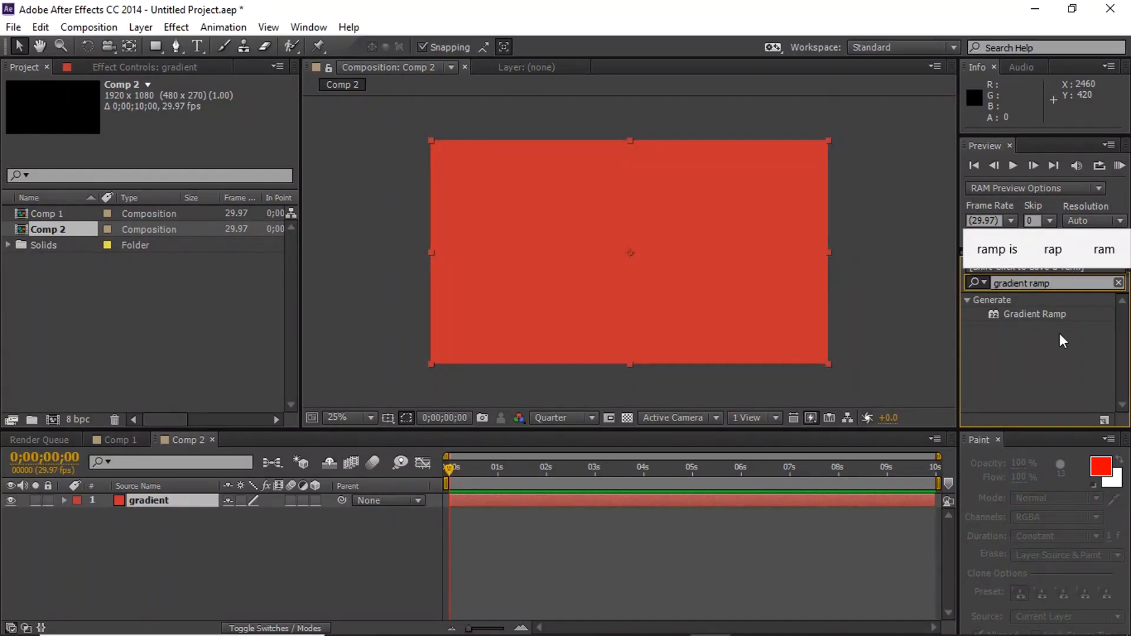
{"action": "left_click_drag", "start_coordinate": [1043, 314], "coordinate": [553, 231]}
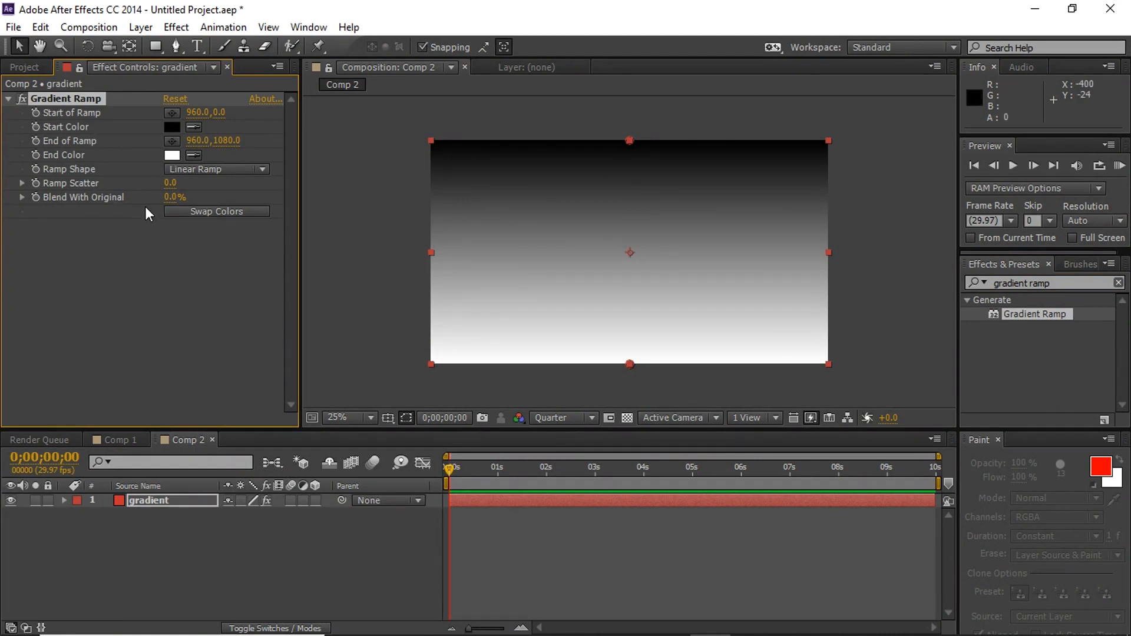
Set the Gradient Ramp's start color to bright red and its end color to blue 1099CC
{"action": "left_click", "coordinate": [172, 128]}
{"action": "type", "text": "ff0000"}
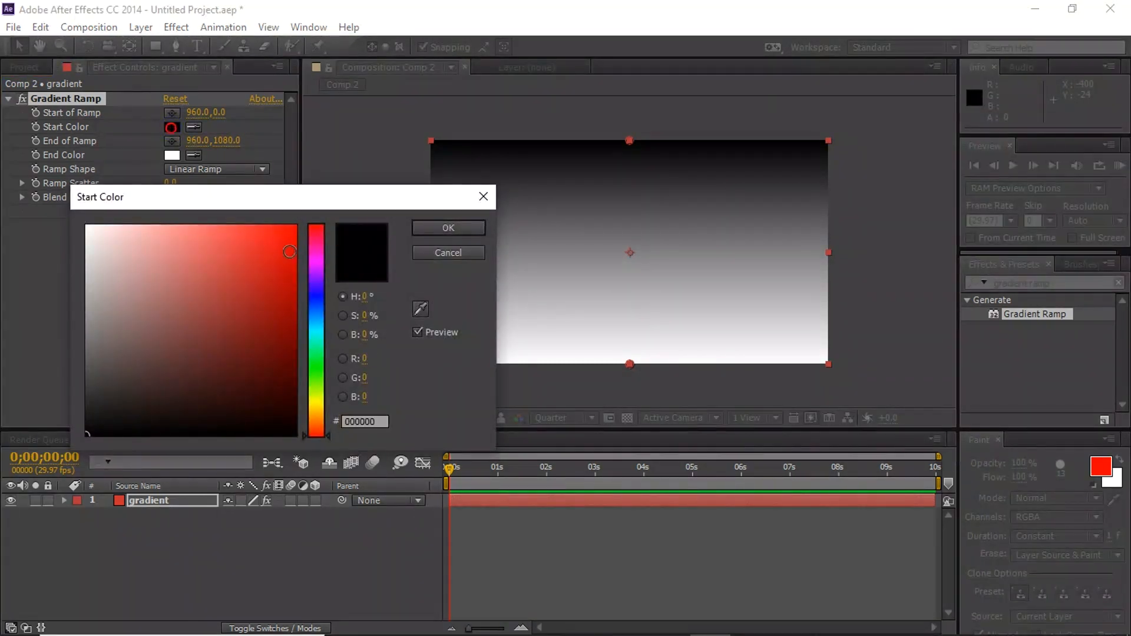
{"action": "left_click", "coordinate": [420, 227]}
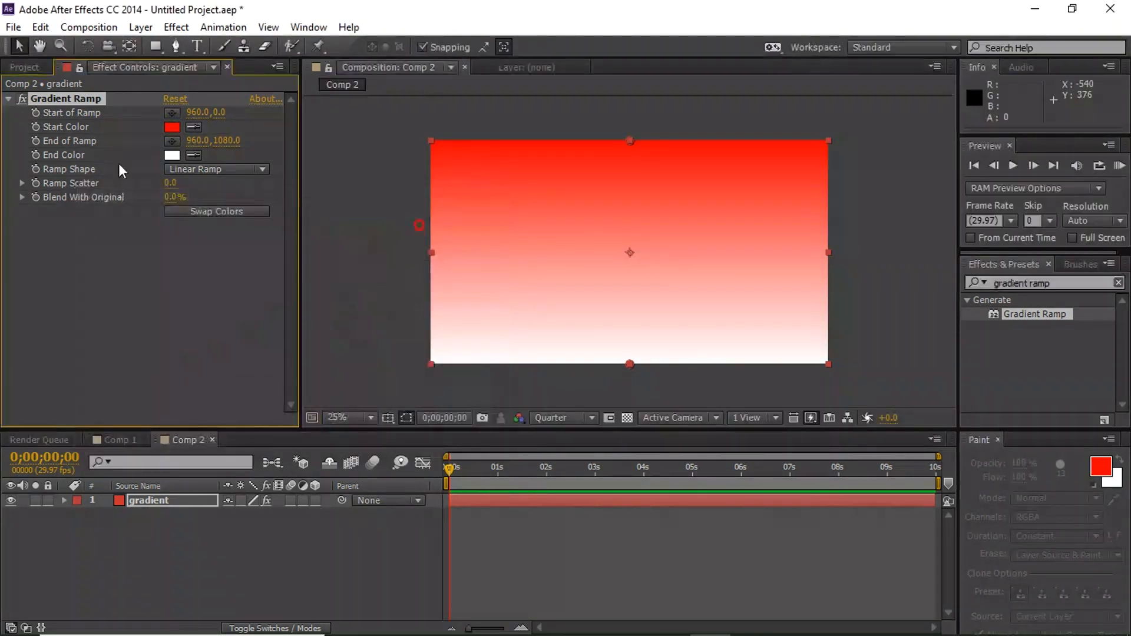
{"action": "left_click", "coordinate": [172, 155]}
{"action": "left_click", "coordinate": [320, 319]}
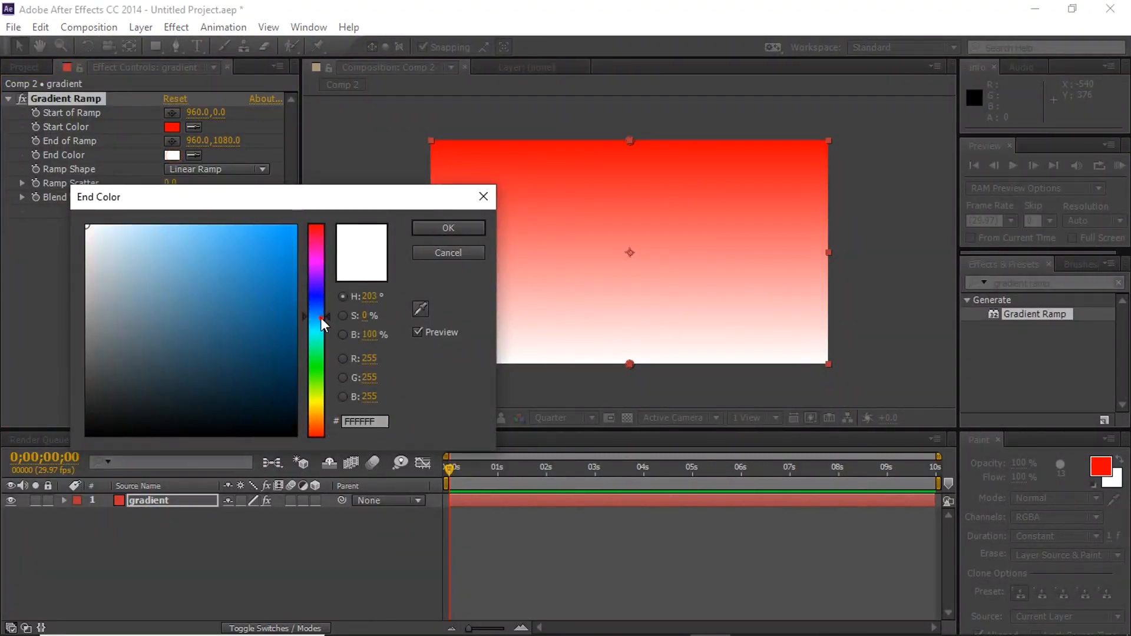
{"action": "left_click_drag", "start_coordinate": [274, 291], "coordinate": [280, 267]}
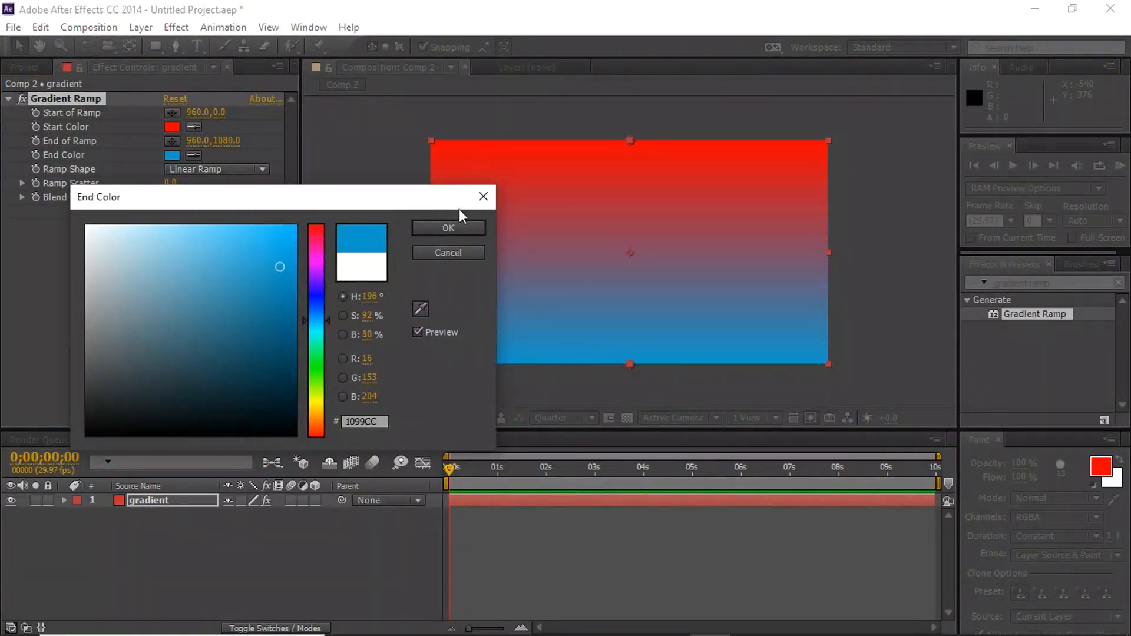
{"action": "left_click", "coordinate": [450, 225]}
Change the ramp shape to Radial Ramp and set the End of Ramp vertical coordinate to 540
{"action": "left_click", "coordinate": [243, 170]}
{"action": "left_click", "coordinate": [248, 205]}
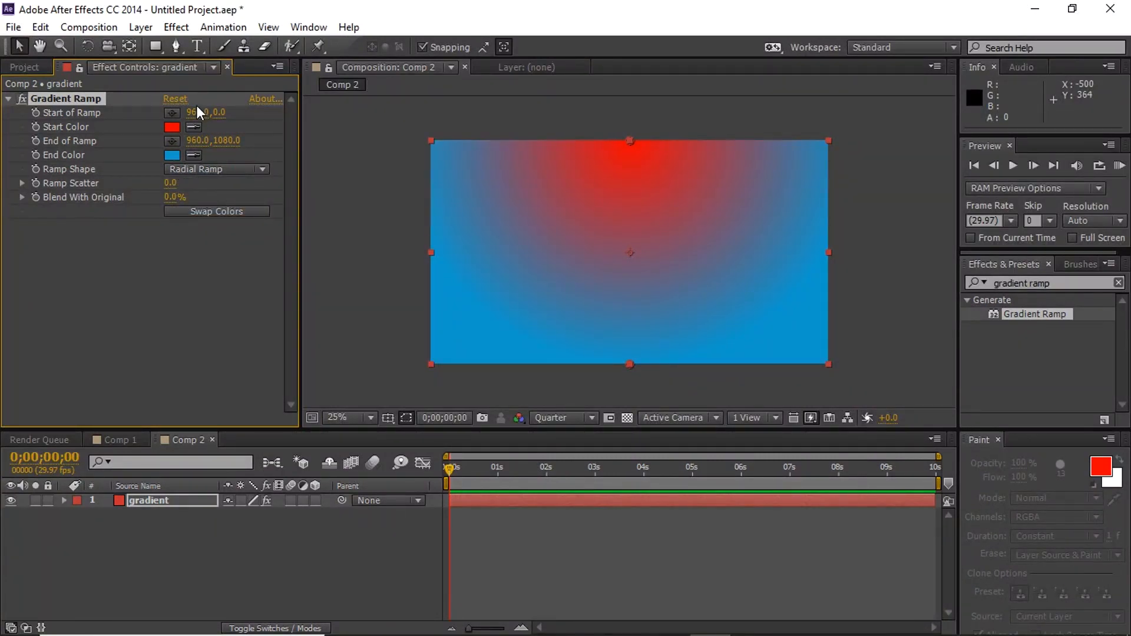
{"action": "left_click", "coordinate": [221, 141]}
{"action": "type", "text": "540"}
{"action": "left_click", "coordinate": [162, 351]}
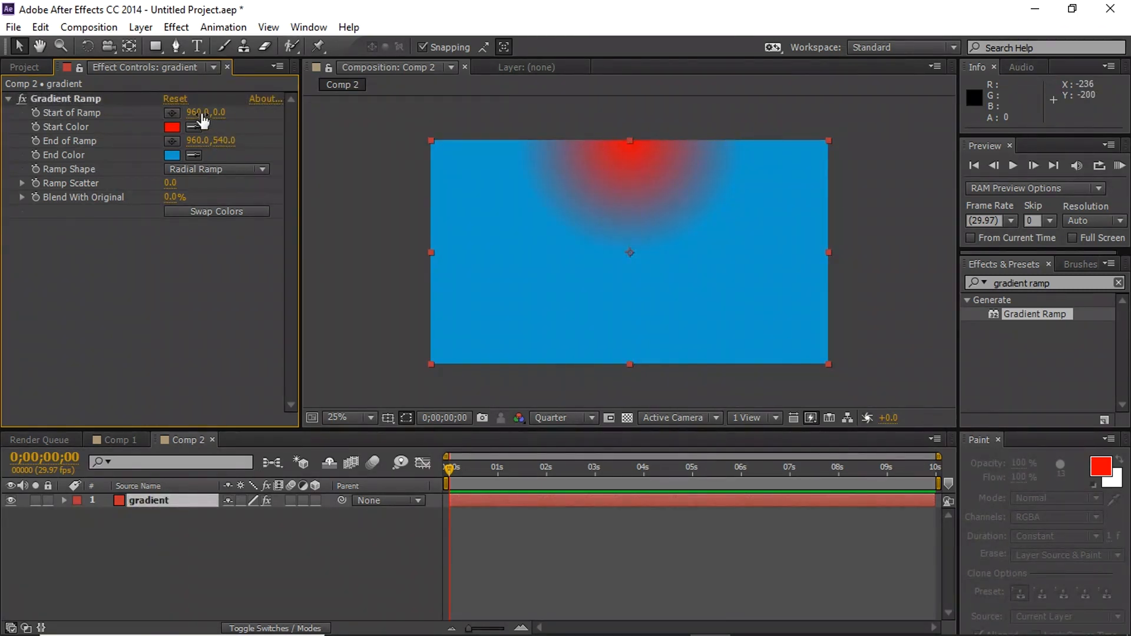
Reposition the Start of Ramp near the frame's center, and shift it horizontally to about 2056, 524
{"action": "left_click_drag", "start_coordinate": [198, 111], "coordinate": [1130, 126]}
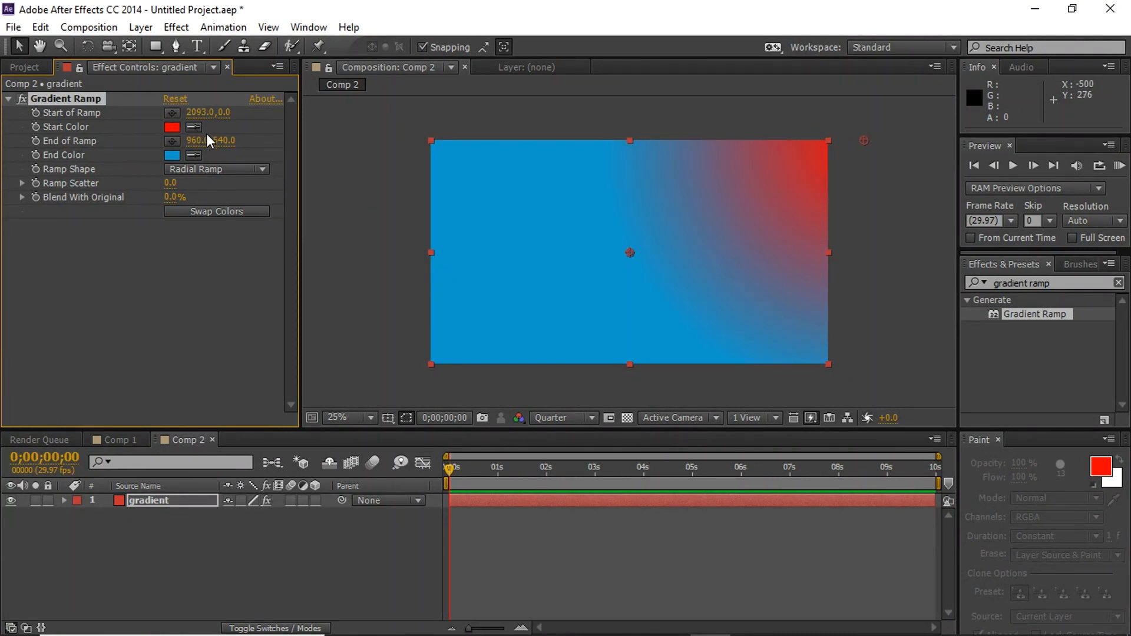
{"action": "left_click", "coordinate": [172, 113]}
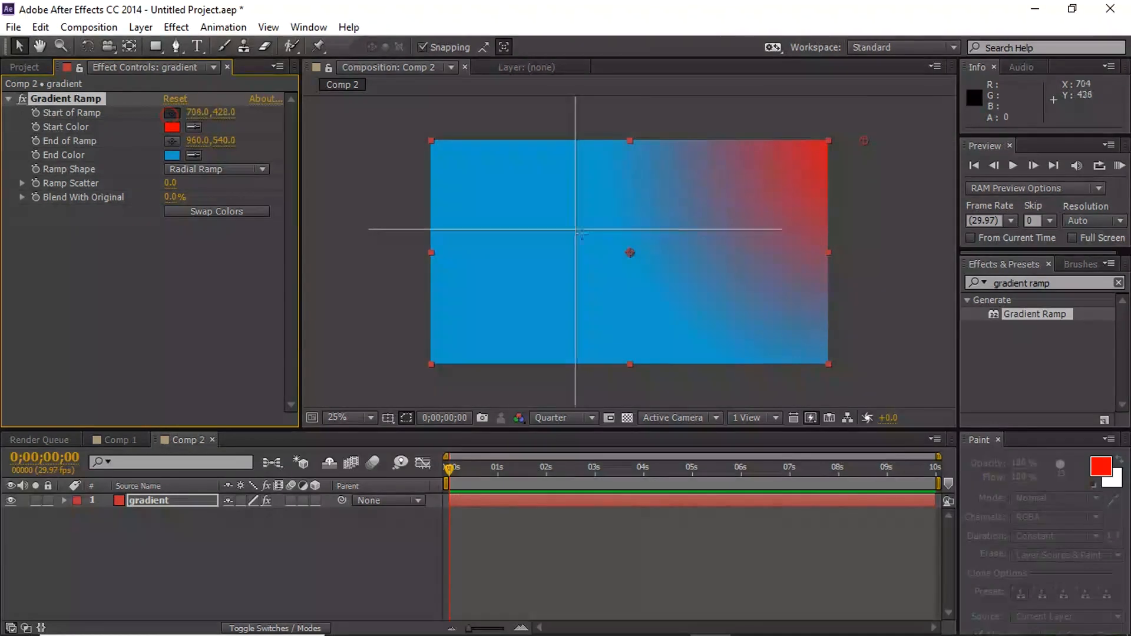
{"action": "left_click", "coordinate": [622, 249]}
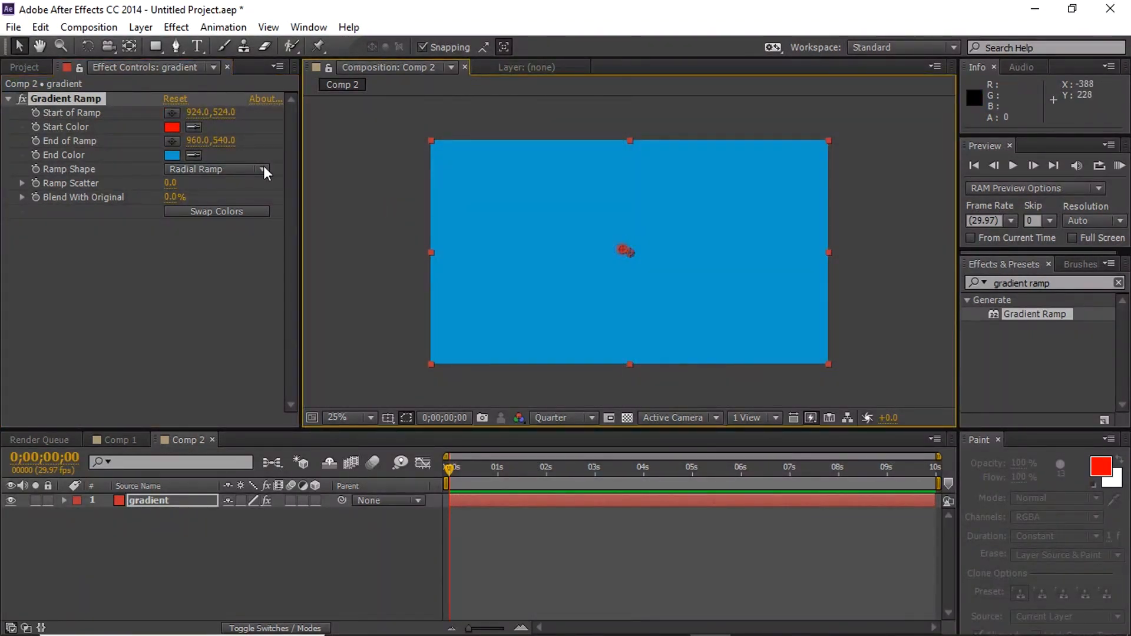
{"action": "left_click_drag", "start_coordinate": [198, 113], "coordinate": [822, 126]}
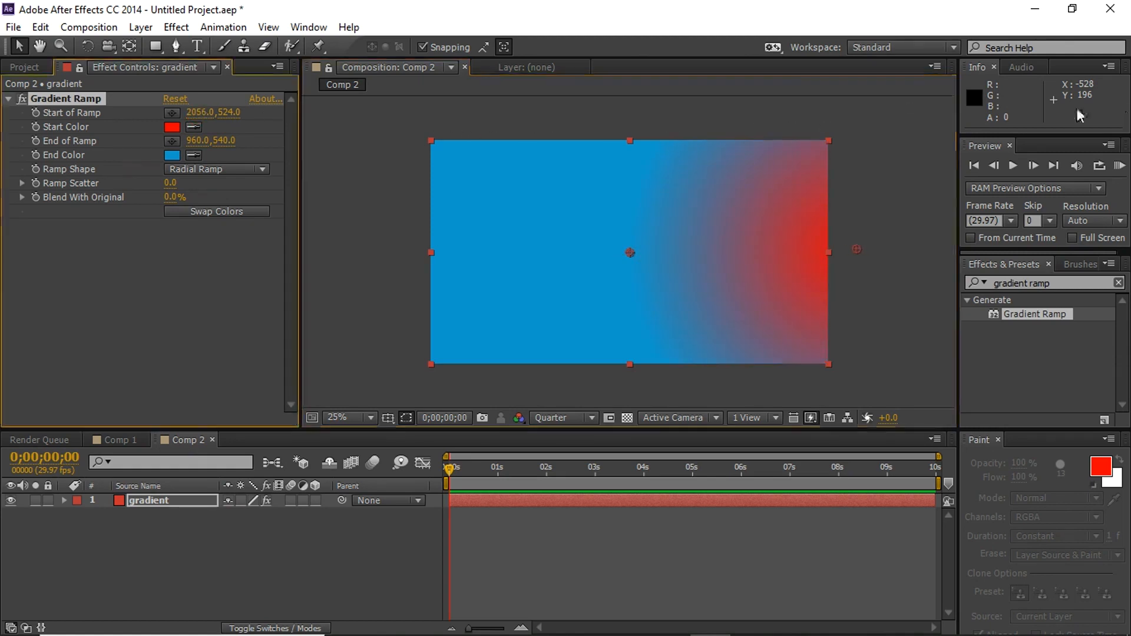
Move the End of Ramp point to about 1273, 379
{"action": "left_click_drag", "start_coordinate": [198, 140], "coordinate": [27, 167]}
{"action": "left_click_drag", "start_coordinate": [224, 141], "coordinate": [72, 154]}
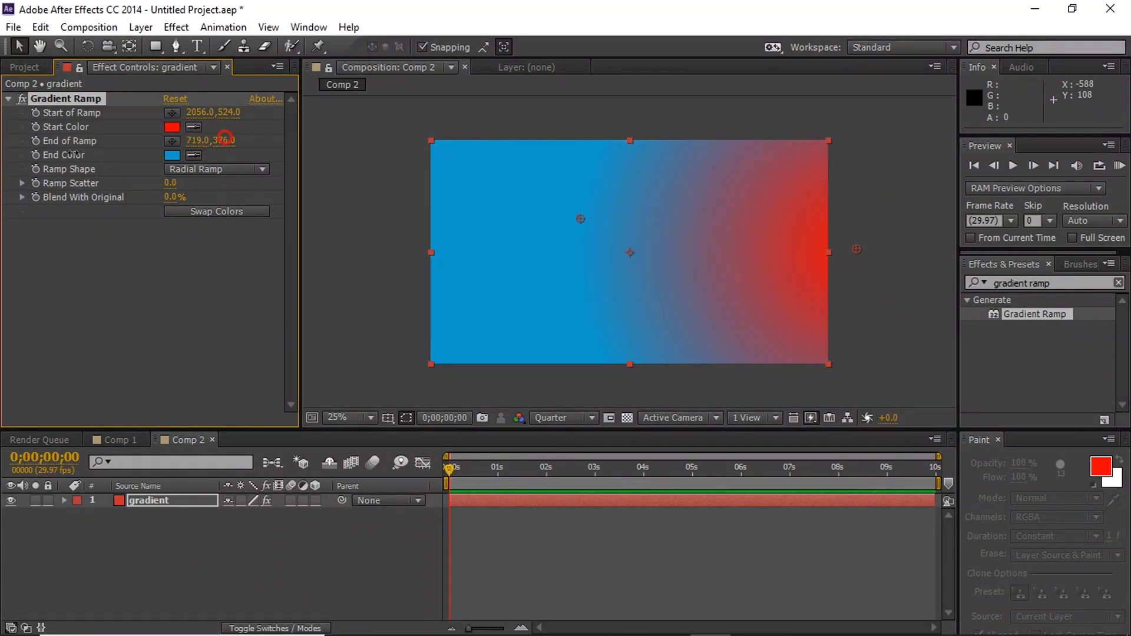
{"action": "left_click_drag", "start_coordinate": [190, 140], "coordinate": [617, 121]}
Change the ramp's start color to black and move its start point horizontally to about 3105
{"action": "left_click", "coordinate": [172, 127]}
{"action": "left_click", "coordinate": [167, 421]}
{"action": "left_click", "coordinate": [452, 223]}
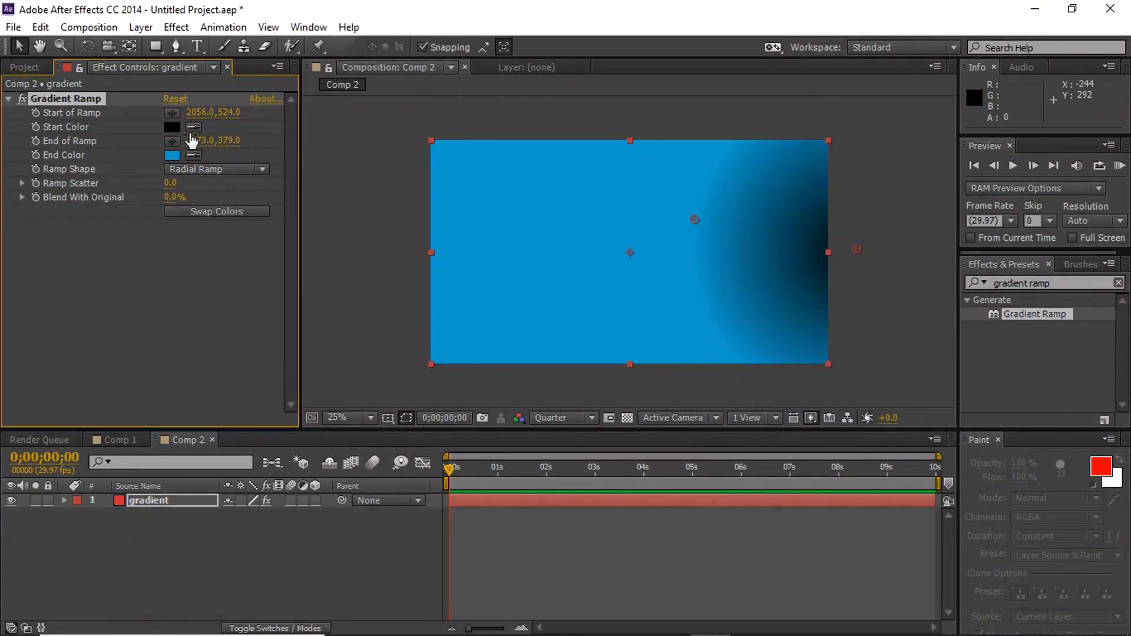
{"action": "left_click_drag", "start_coordinate": [198, 111], "coordinate": [630, 100]}
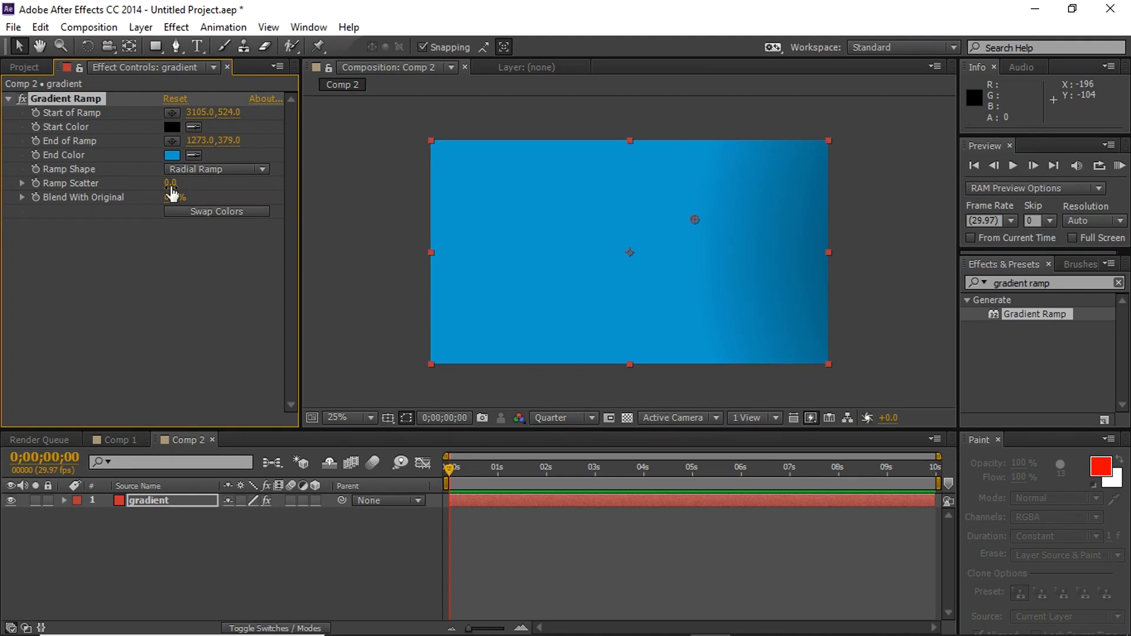
Set Ramp Scatter to about 17.3 and Blend With Original to 32%
{"action": "left_click_drag", "start_coordinate": [171, 186], "coordinate": [531, 184]}
{"action": "left_click_drag", "start_coordinate": [238, 183], "coordinate": [306, 179]}
{"action": "left_click", "coordinate": [19, 199]}
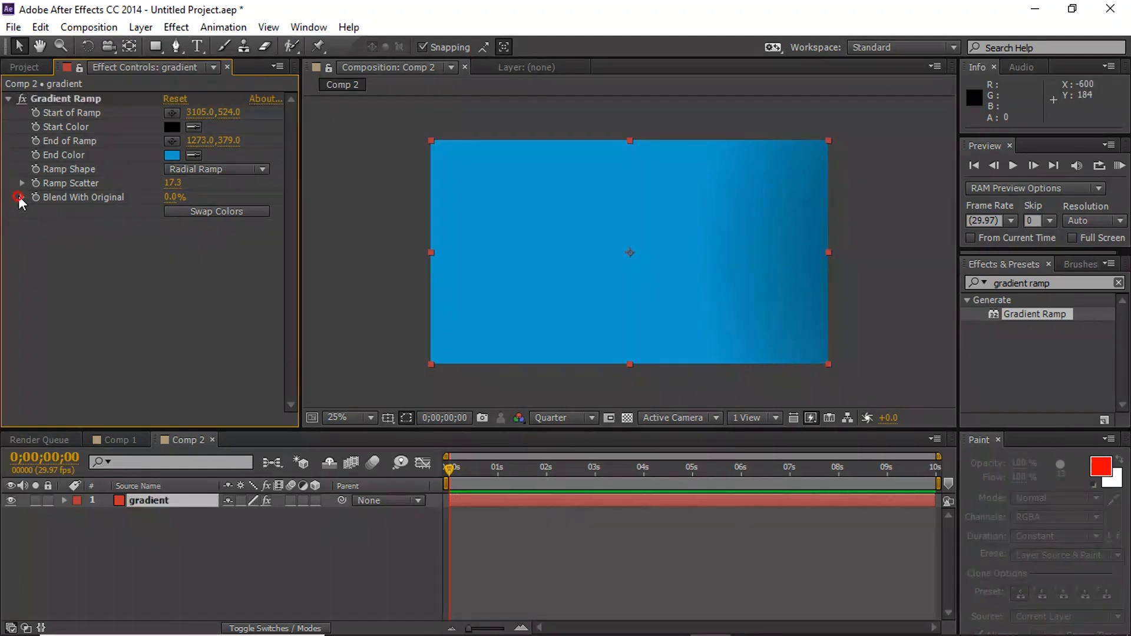
{"action": "left_click_drag", "start_coordinate": [173, 197], "coordinate": [377, 204]}
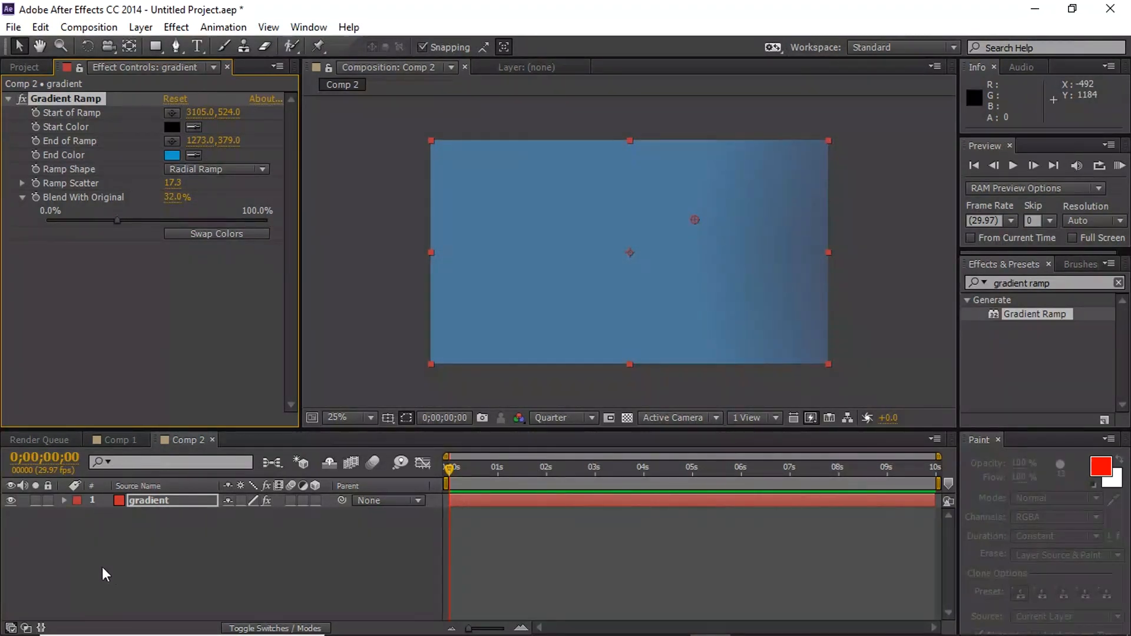
Swap the ramp's start and end colors back and forth, finishing with black as start and blue as end
{"action": "left_click", "coordinate": [157, 503]}
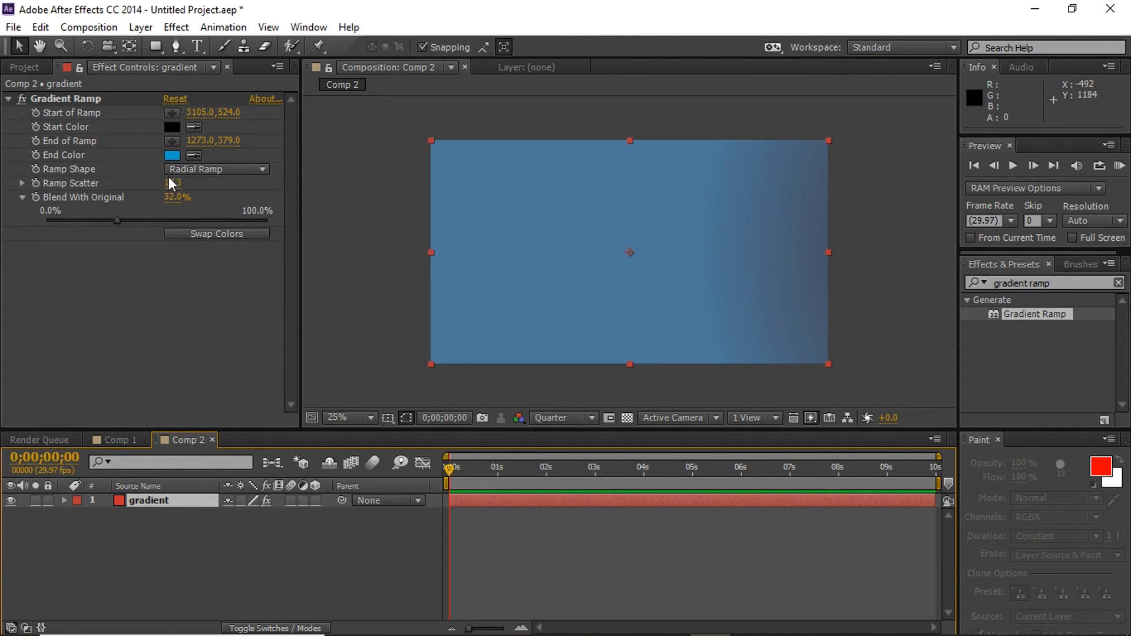
{"action": "left_click", "coordinate": [232, 235]}
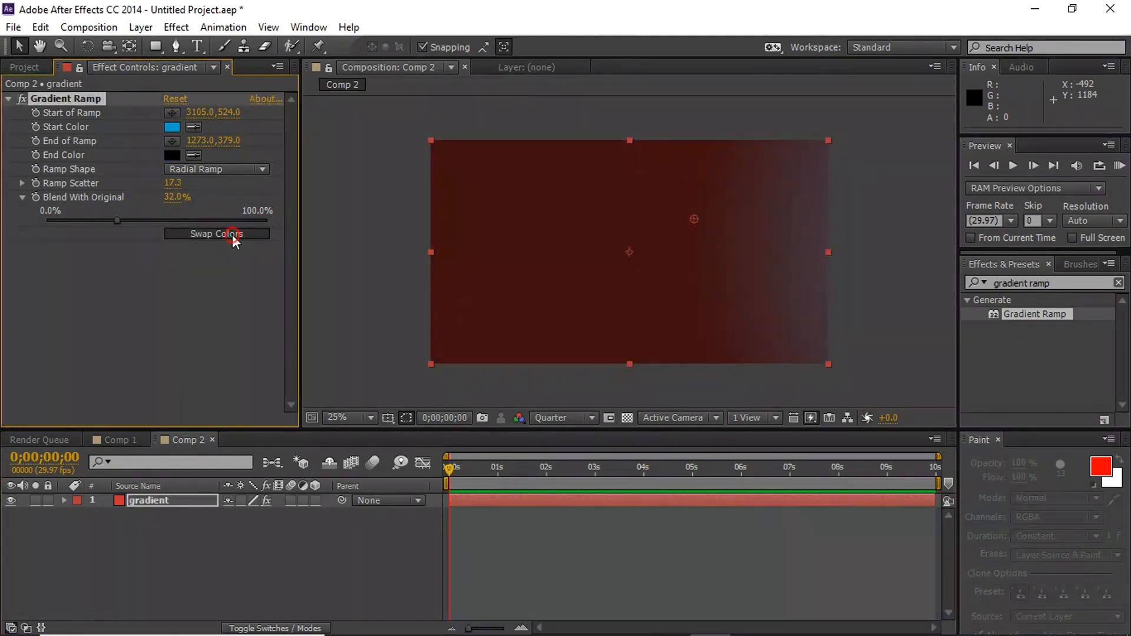
{"action": "left_click", "coordinate": [232, 235]}
{"action": "left_click", "coordinate": [232, 235]}
{"action": "left_click", "coordinate": [232, 234]}
{"action": "left_click", "coordinate": [232, 235]}
{"action": "left_click", "coordinate": [232, 235]}
{"action": "left_click", "coordinate": [232, 234]}
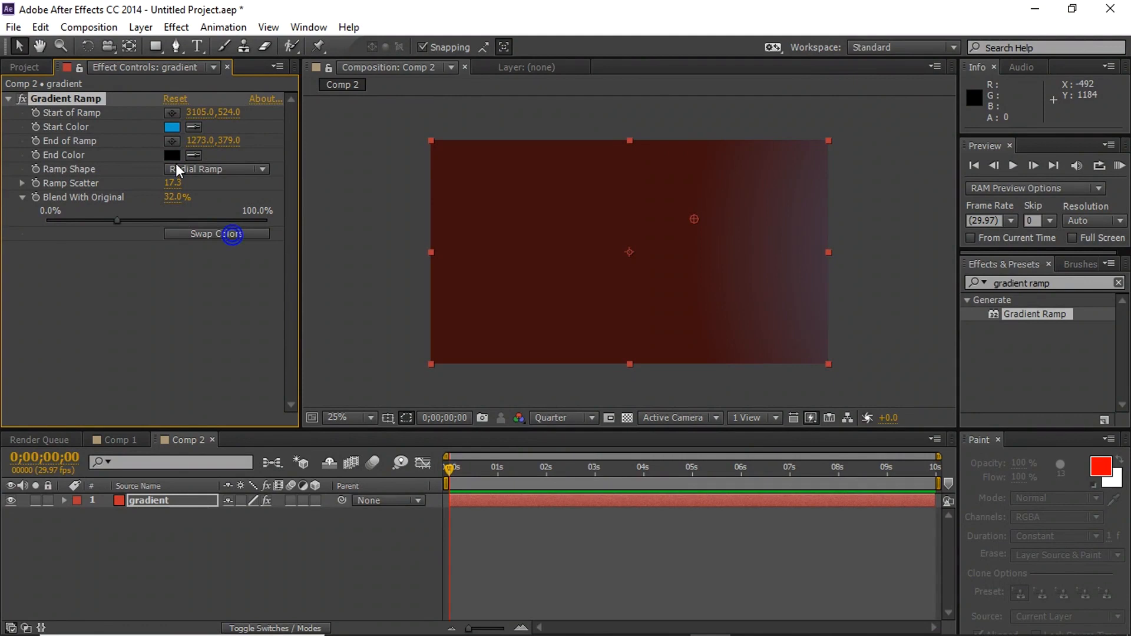
{"action": "left_click", "coordinate": [230, 235]}
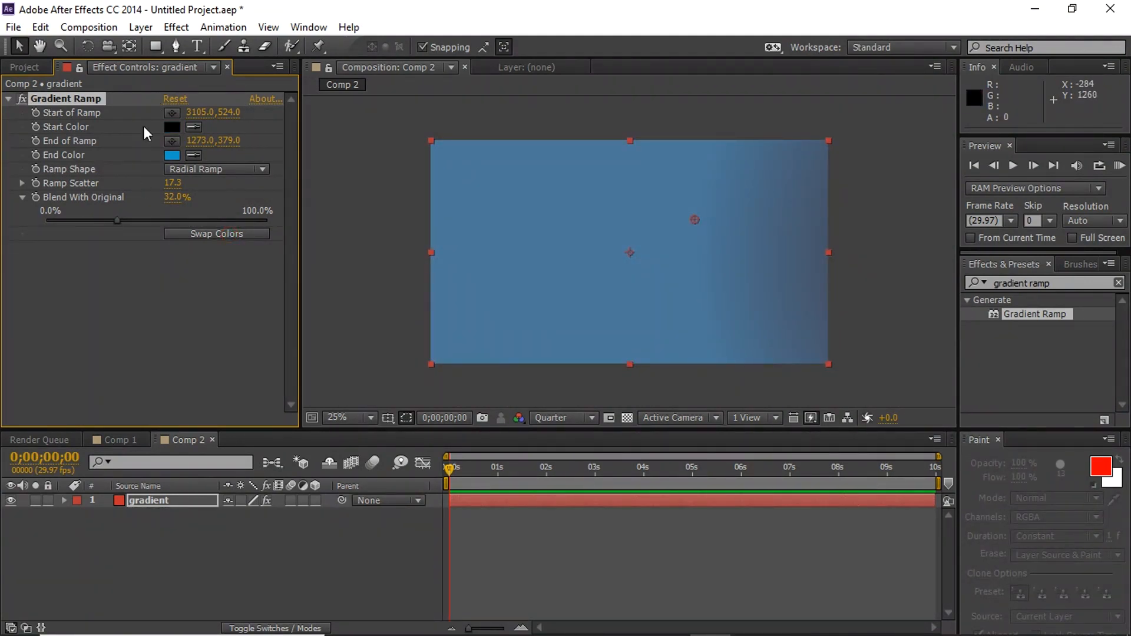
Add a text layer reading PYROCHURE SKILLS TRAINING over the gradient background
{"action": "left_click", "coordinate": [198, 46]}
{"action": "left_click", "coordinate": [569, 254]}
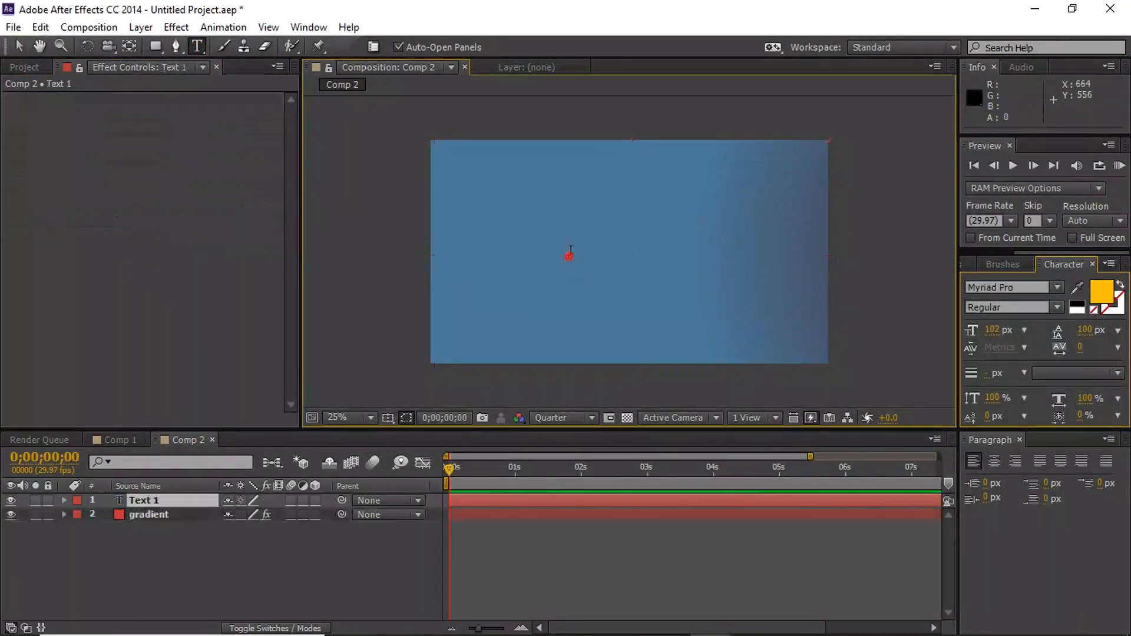
{"action": "type", "text": "P"}
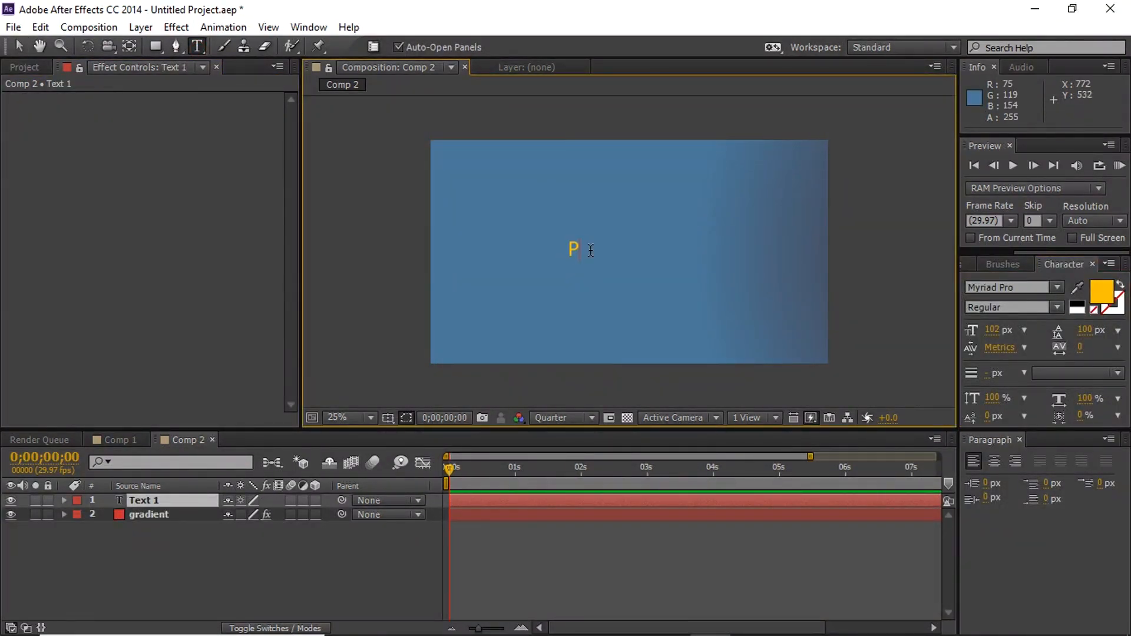
{"action": "type", "text": "YROCHU RE"}
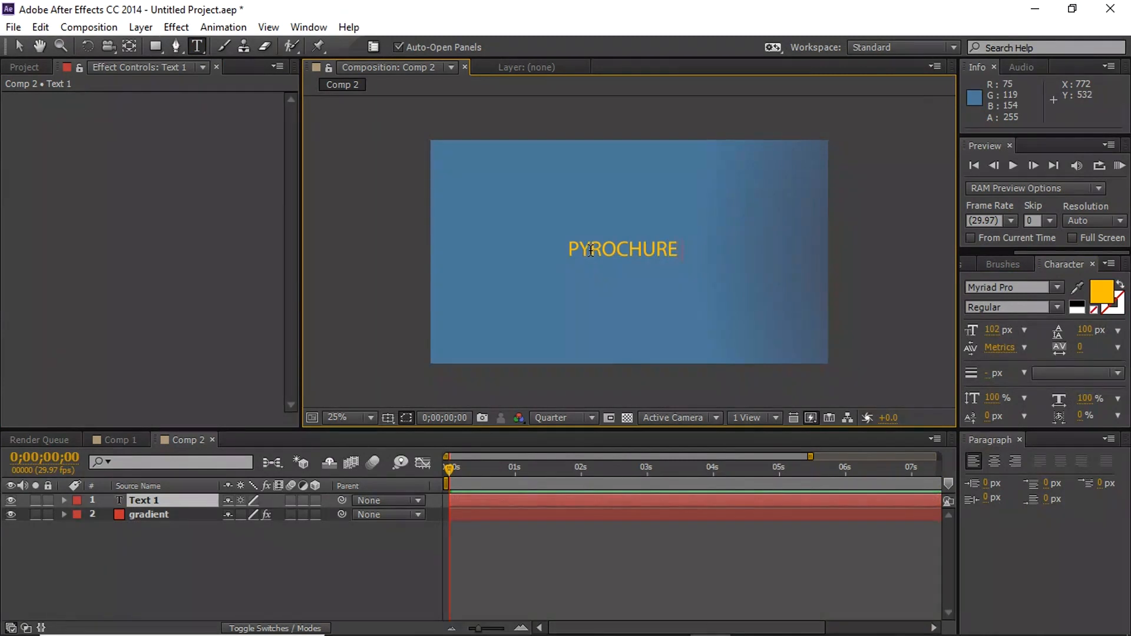
{"action": "type", "text": " SKILLS TRAINOI"}
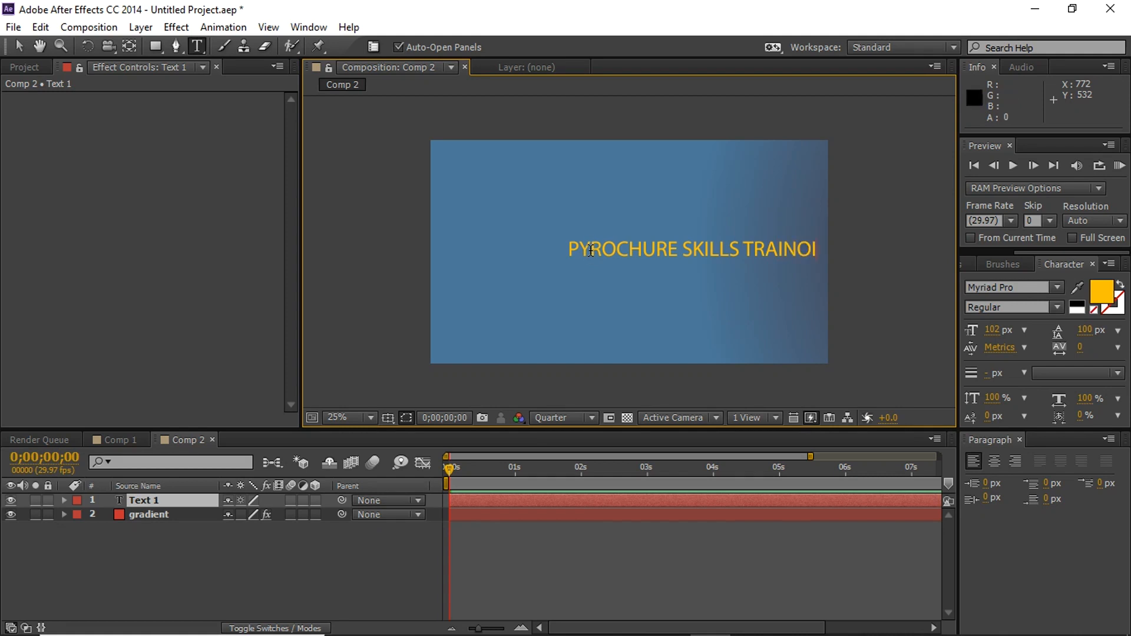
{"action": "key", "text": "BackSpace"}
{"action": "key", "text": "BackSpace"}
{"action": "type", "text": "ING"}
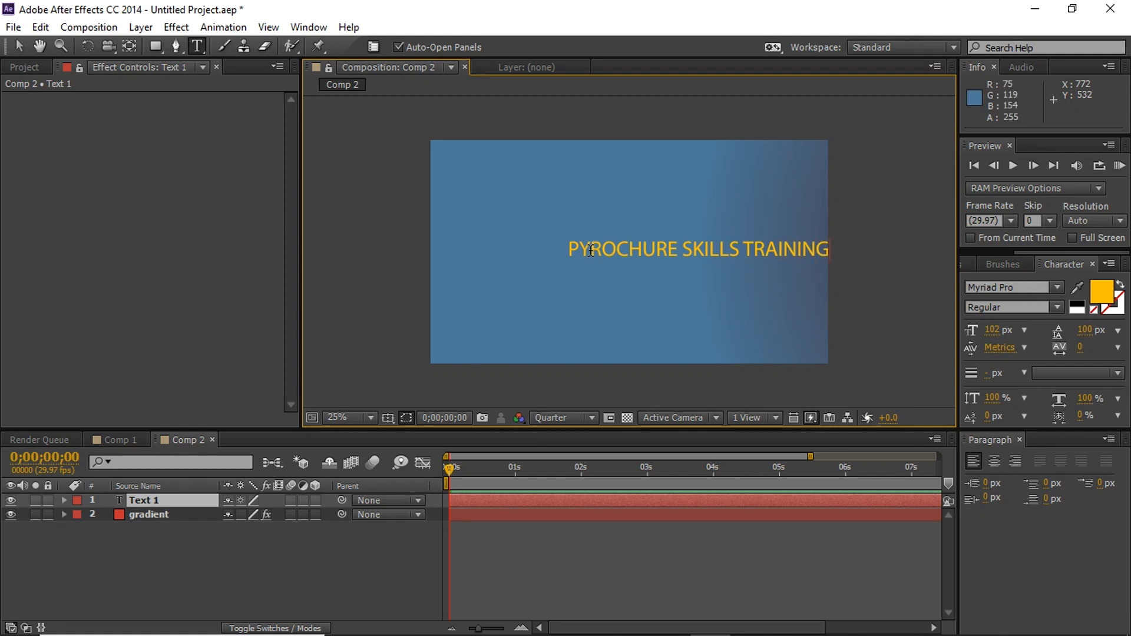
Re-enable viewer refresh and move the PYROCHURE SKILLS TRAINING text to the center of the frame
{"action": "left_click", "coordinate": [11, 50]}
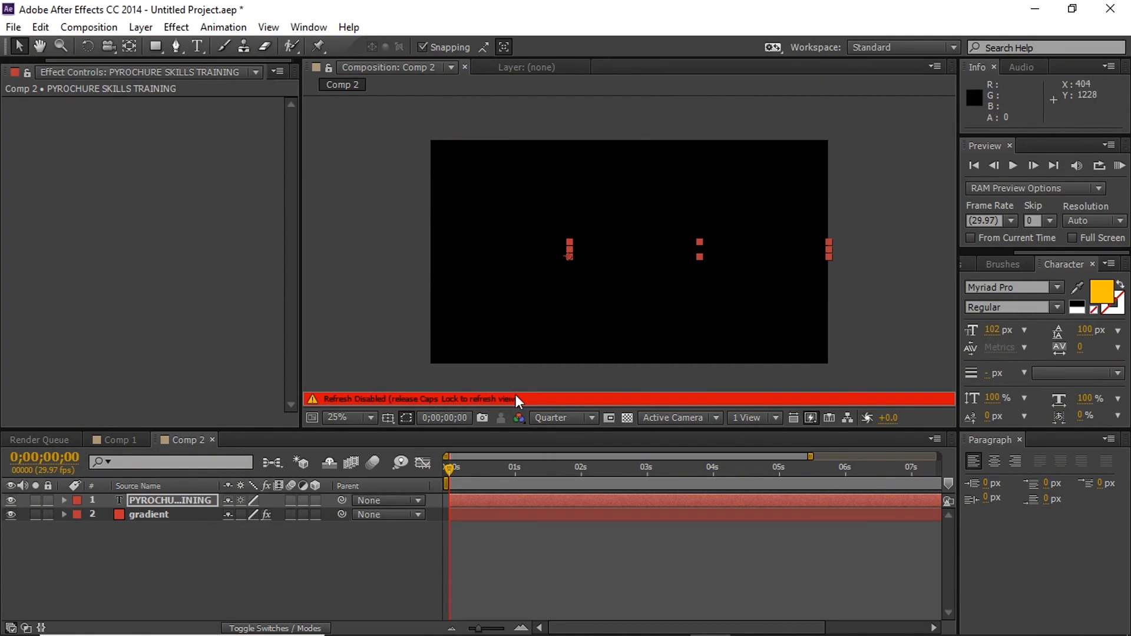
{"action": "key", "text": "Caps_Lock"}
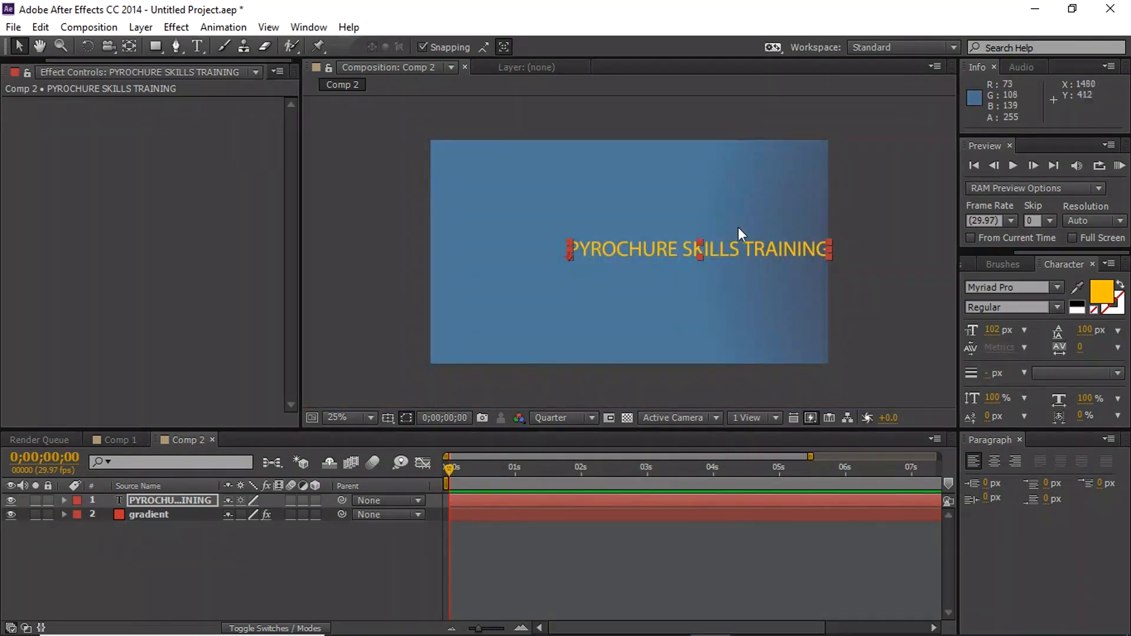
{"action": "left_click_drag", "start_coordinate": [739, 242], "coordinate": [691, 253]}
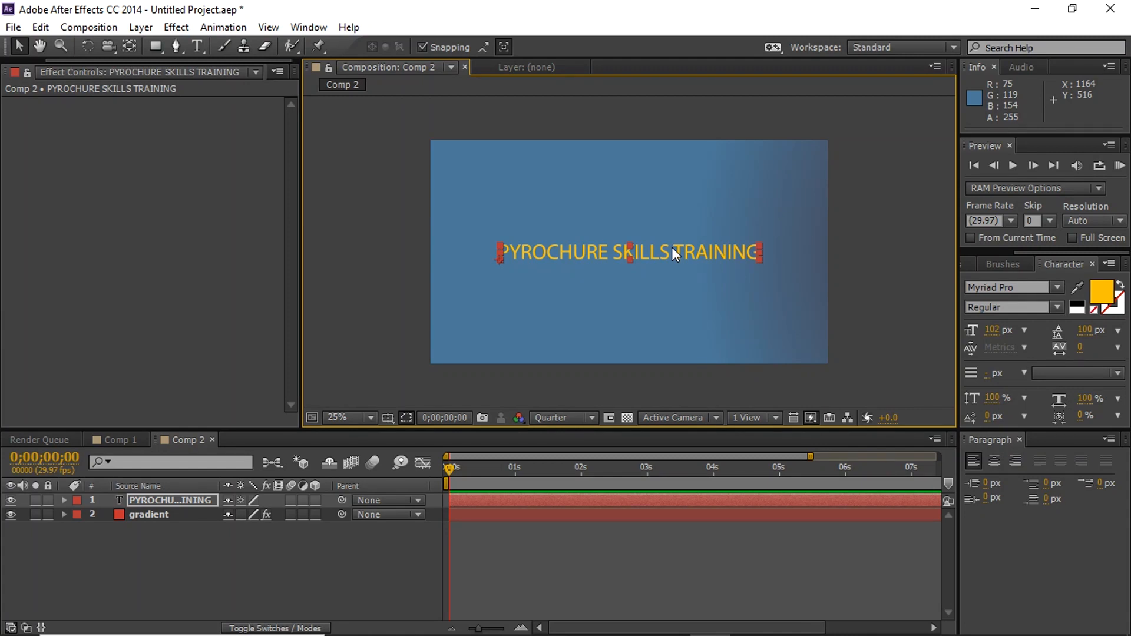
Turn off Live Update and move the title text partly past the frame's left edge, scrubbing the first second to check it
{"action": "right_click", "coordinate": [173, 439]}
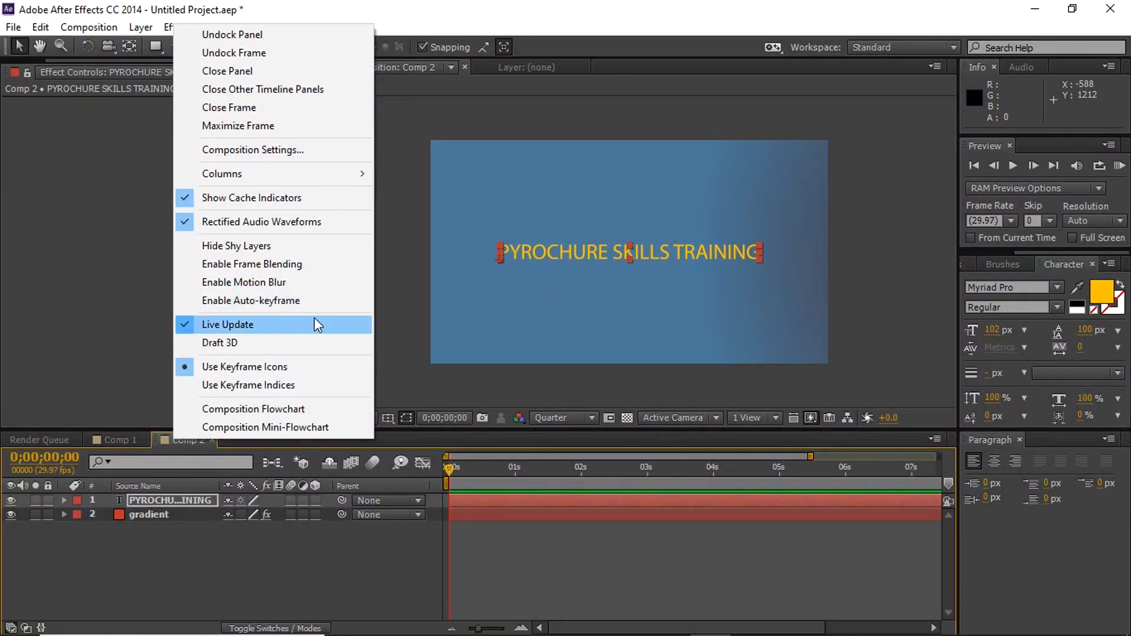
{"action": "left_click", "coordinate": [281, 326]}
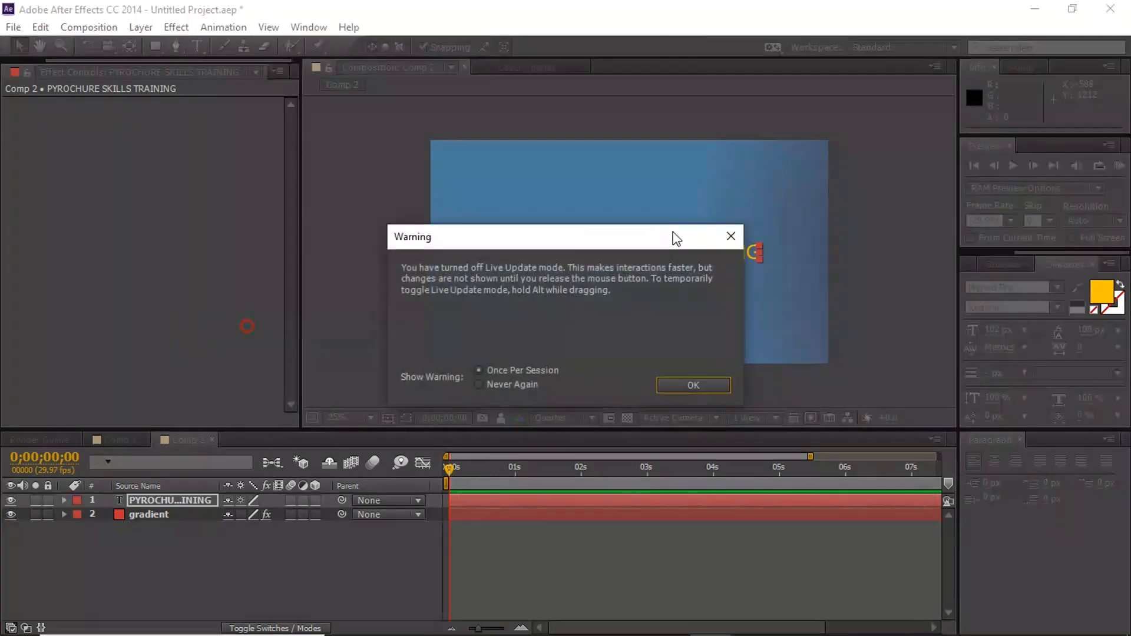
{"action": "left_click", "coordinate": [714, 386]}
{"action": "left_click_drag", "start_coordinate": [677, 251], "coordinate": [481, 268]}
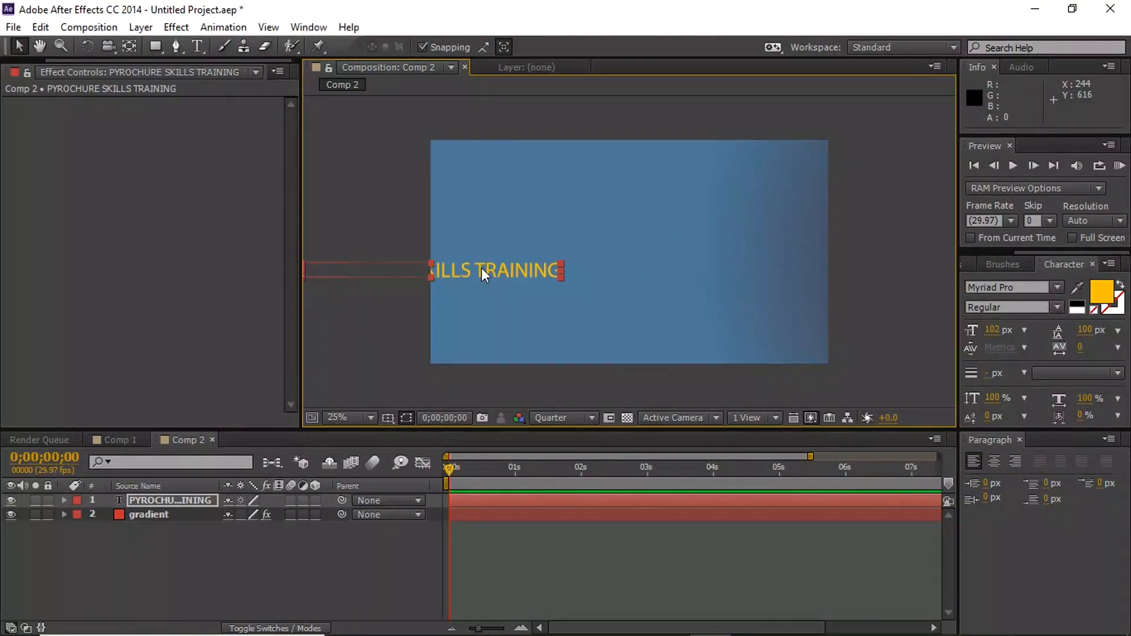
{"action": "left_click", "coordinate": [515, 466]}
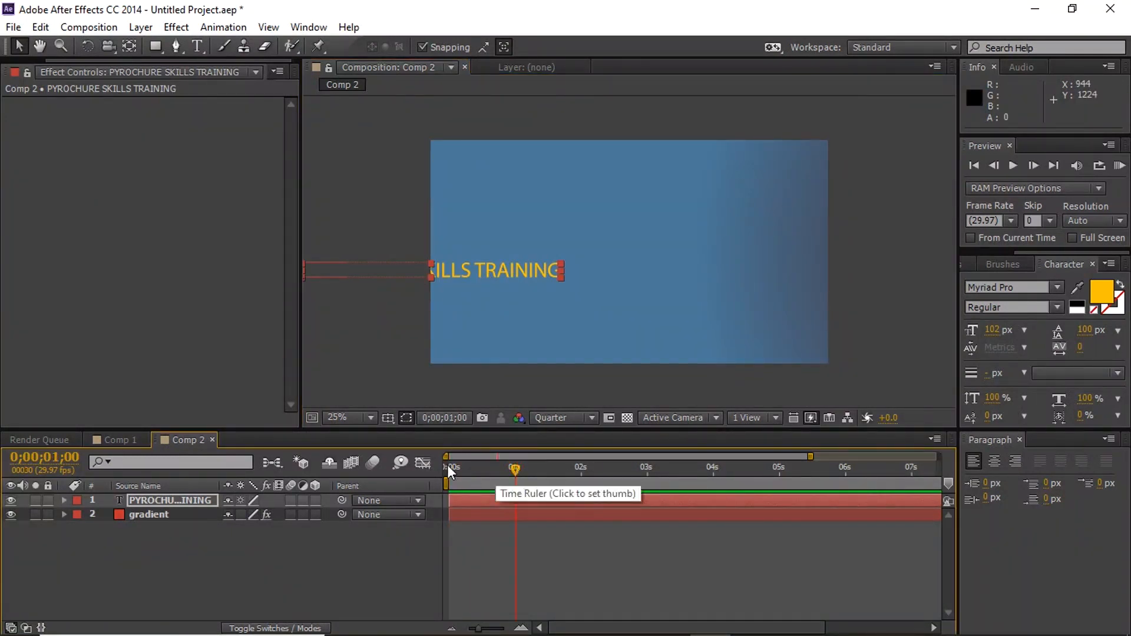
{"action": "left_click_drag", "start_coordinate": [455, 468], "coordinate": [507, 467]}
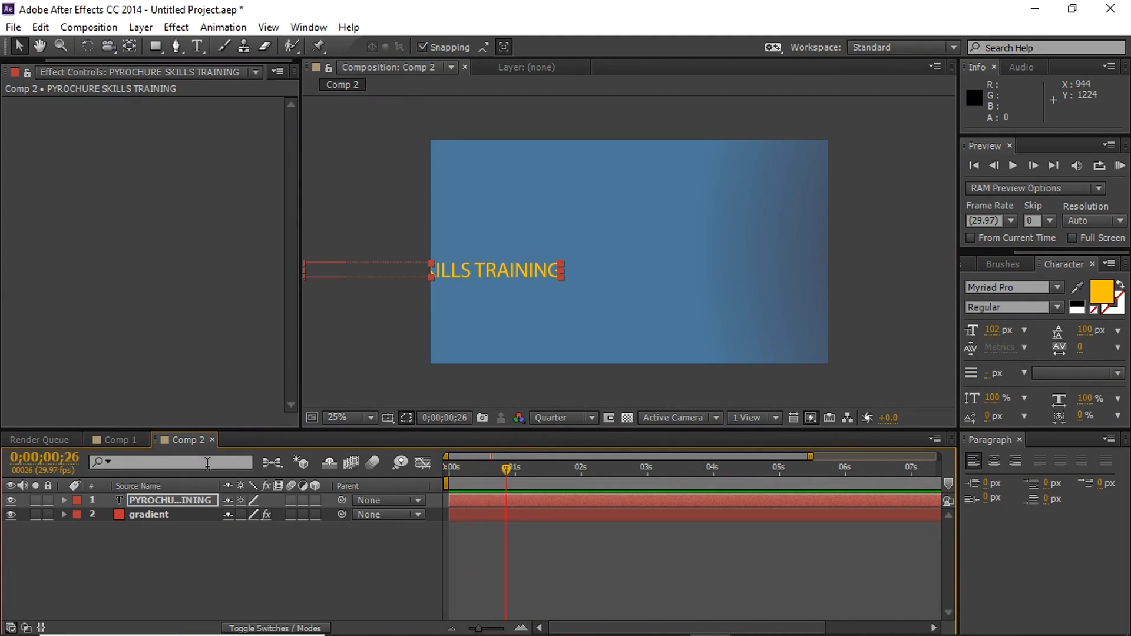
Turn Live Update back on and move the title text back to the center of the frame
{"action": "right_click", "coordinate": [179, 439]}
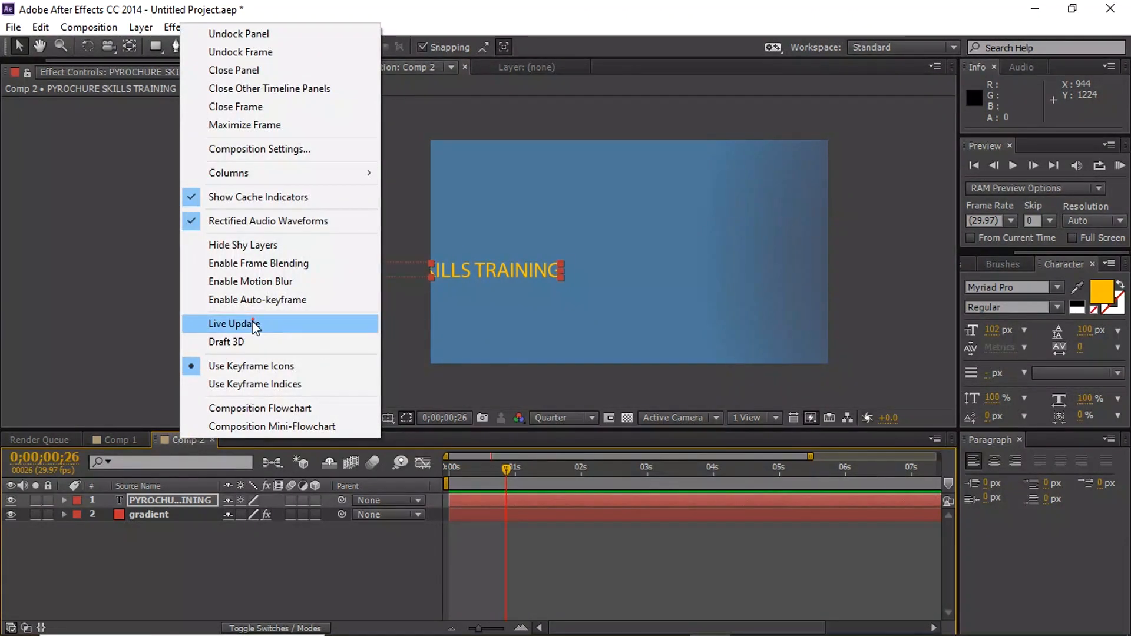
{"action": "left_click", "coordinate": [254, 326]}
{"action": "left_click_drag", "start_coordinate": [492, 264], "coordinate": [633, 245]}
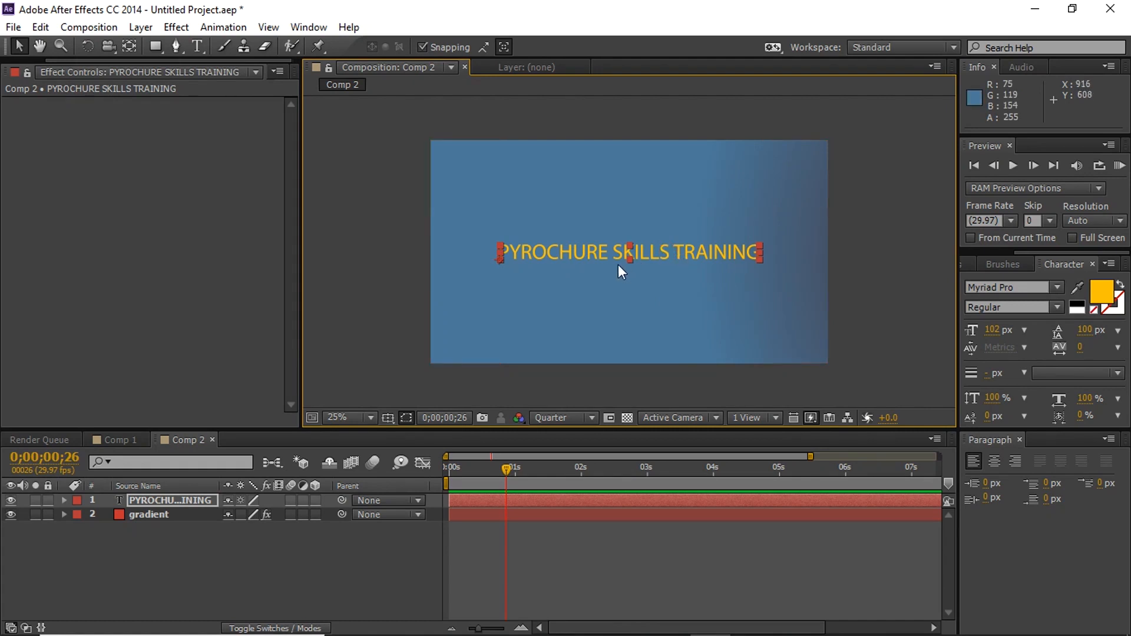
Apply the first 3D Basic Cascade preset from the 3D Text animation presets to the title at 0;00;00;26 and preview it
{"action": "left_click", "coordinate": [967, 263]}
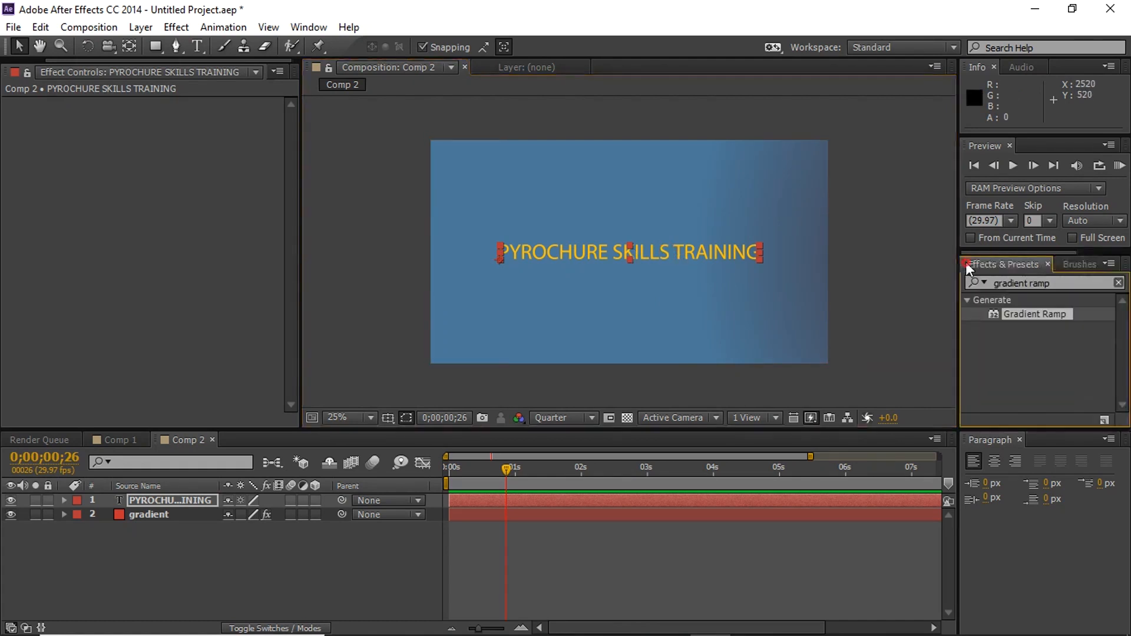
{"action": "left_click", "coordinate": [1118, 283]}
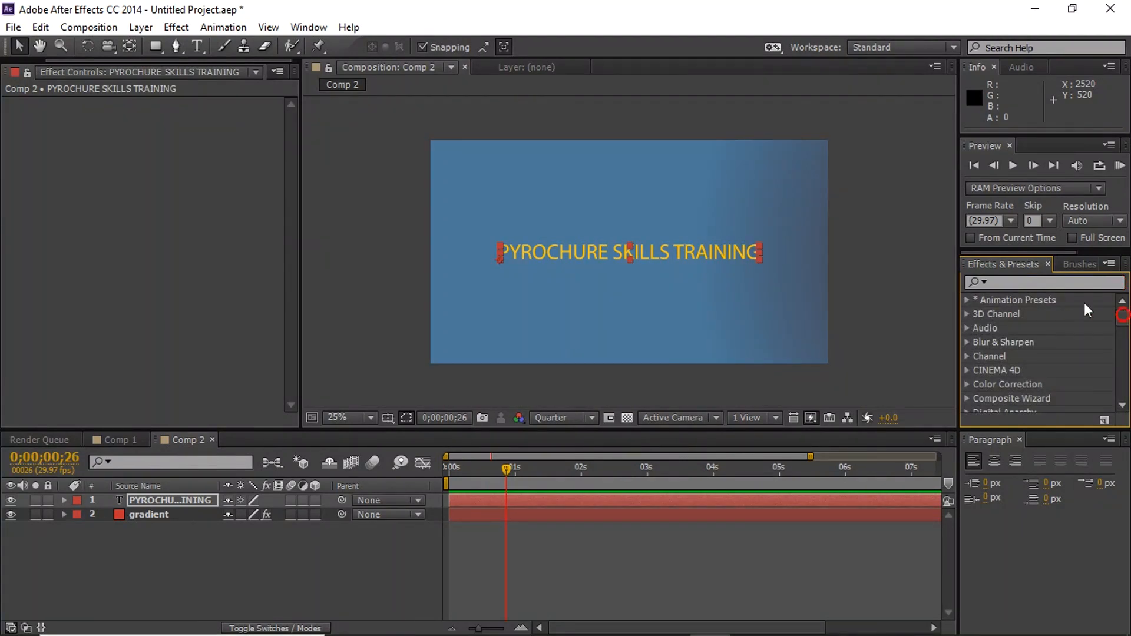
{"action": "left_click", "coordinate": [967, 299]}
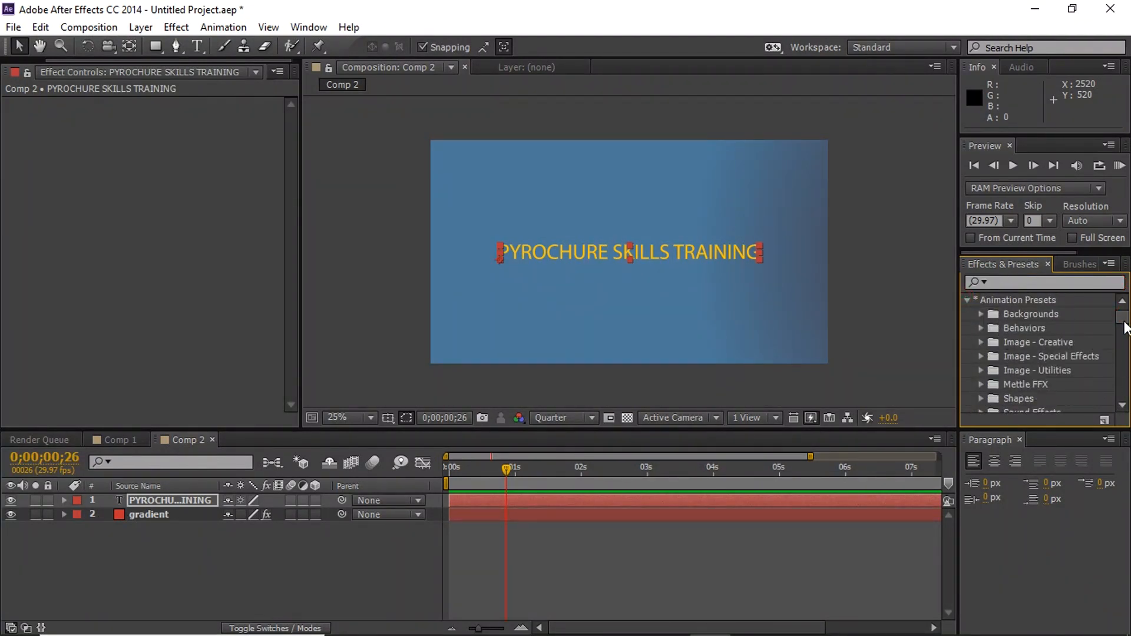
{"action": "left_click_drag", "start_coordinate": [1121, 316], "coordinate": [1126, 333]}
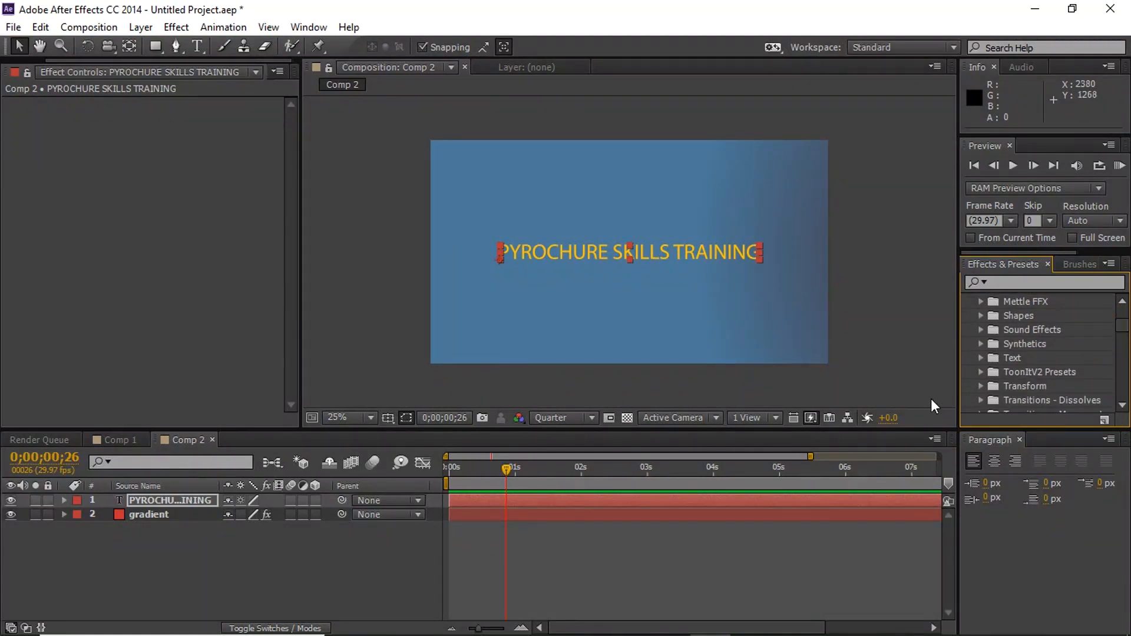
{"action": "left_click", "coordinate": [981, 357]}
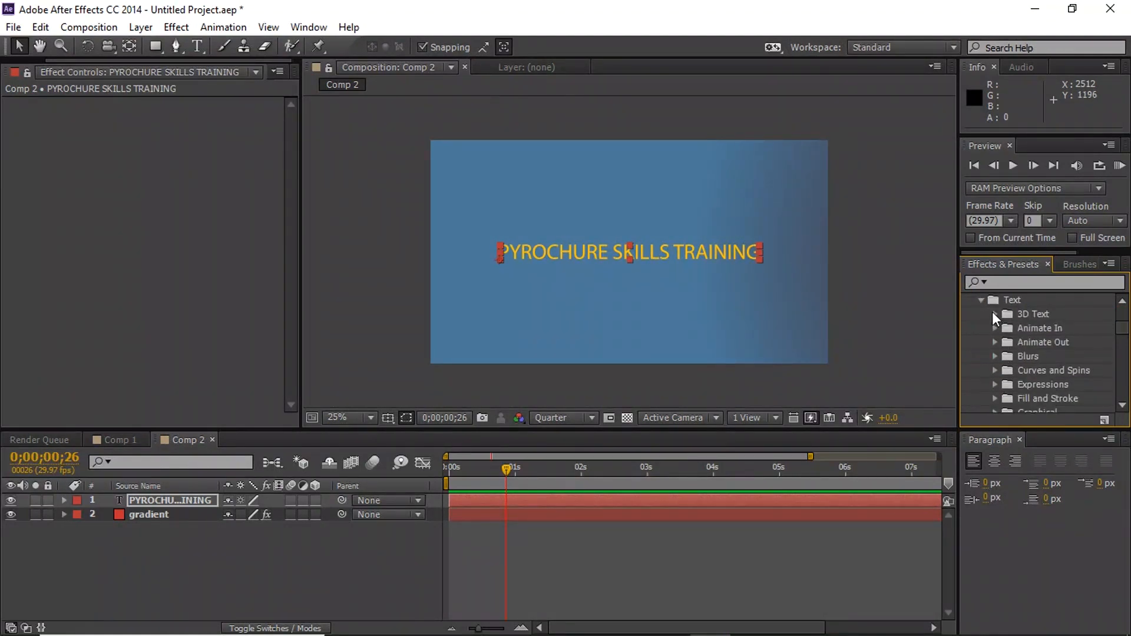
{"action": "left_click", "coordinate": [994, 314]}
{"action": "left_click", "coordinate": [1079, 314]}
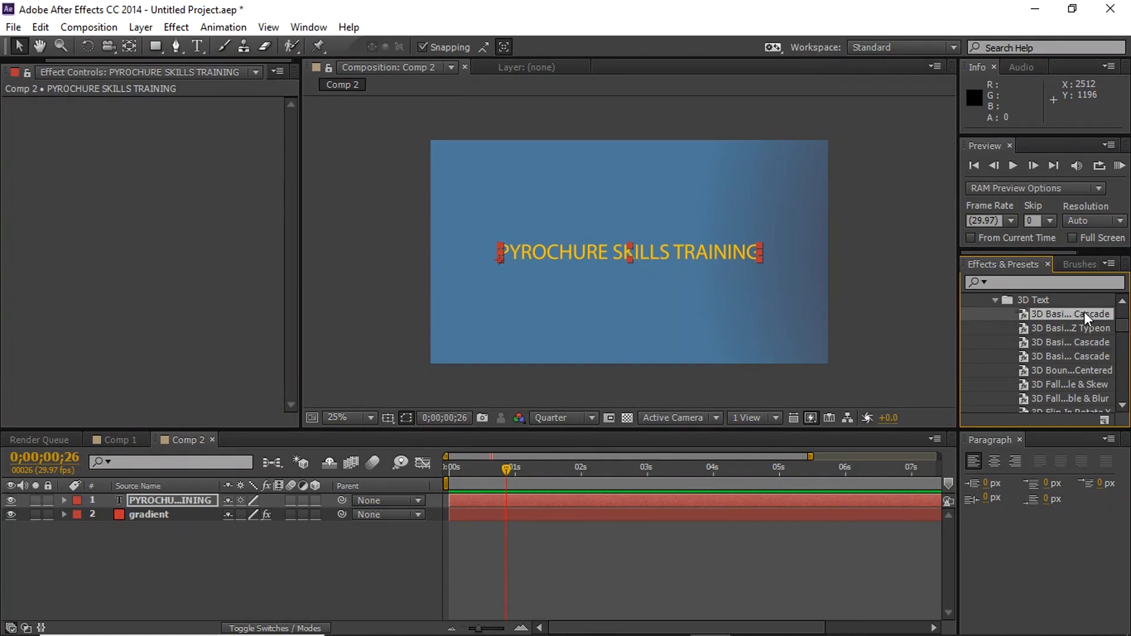
{"action": "left_click_drag", "start_coordinate": [1084, 312], "coordinate": [657, 247]}
{"action": "left_click_drag", "start_coordinate": [506, 469], "coordinate": [635, 467]}
{"action": "key", "text": "space"}
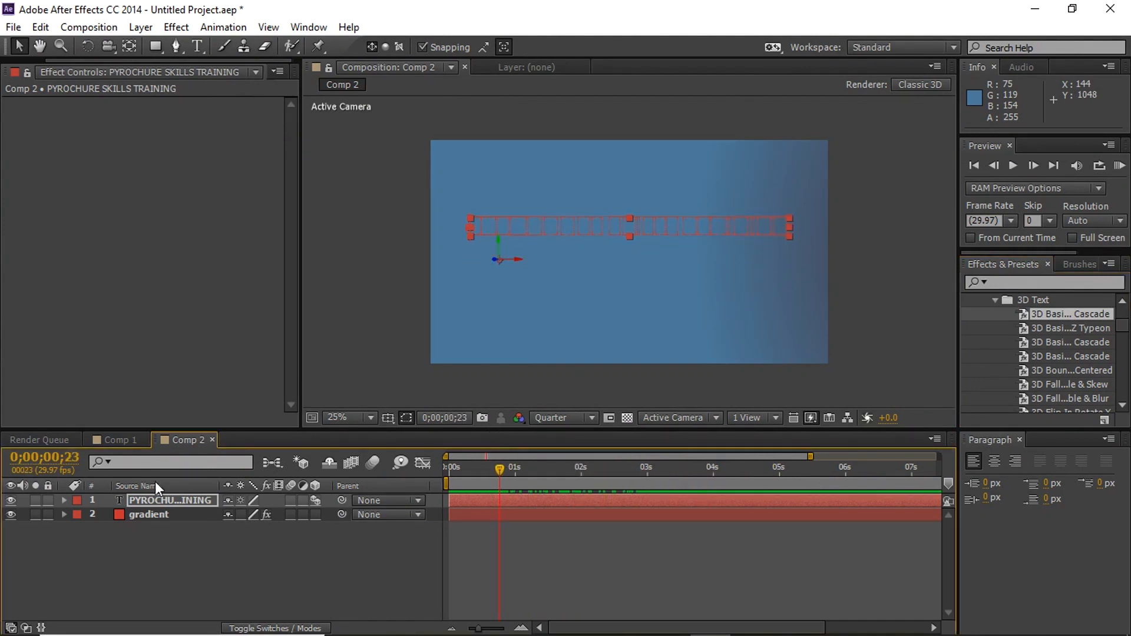
Reveal the title's keyframes and move the last Range Selector Offset keyframe earlier to just after 2 seconds, scrubbing the animation to check it
{"action": "left_click", "coordinate": [158, 500]}
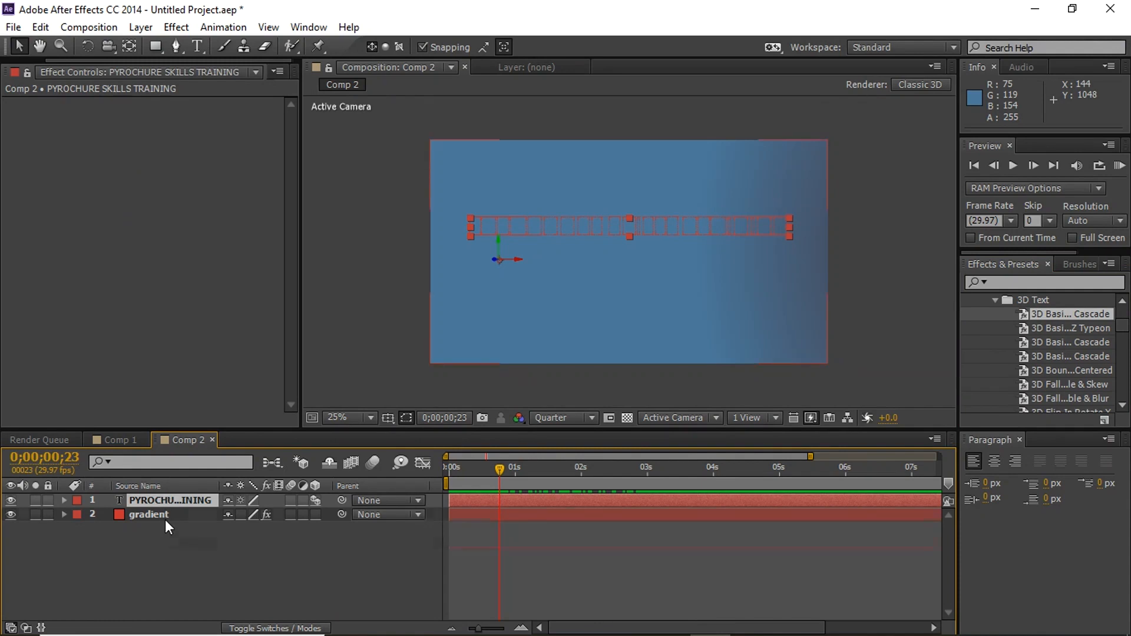
{"action": "key", "text": "u"}
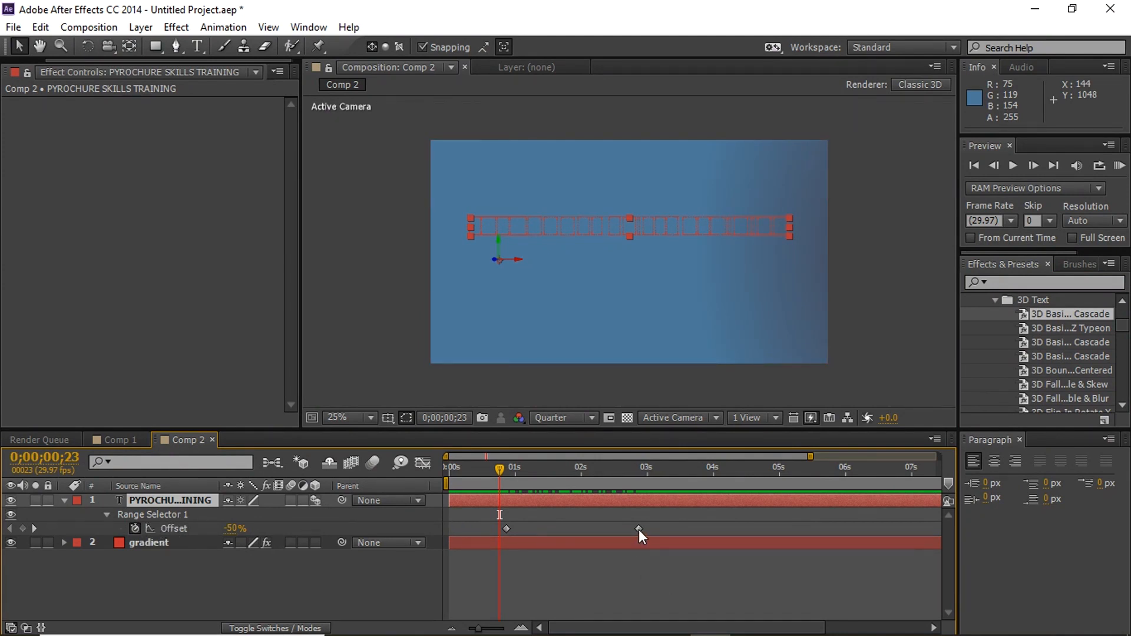
{"action": "left_click_drag", "start_coordinate": [638, 529], "coordinate": [593, 529]}
{"action": "left_click_drag", "start_coordinate": [504, 466], "coordinate": [541, 467]}
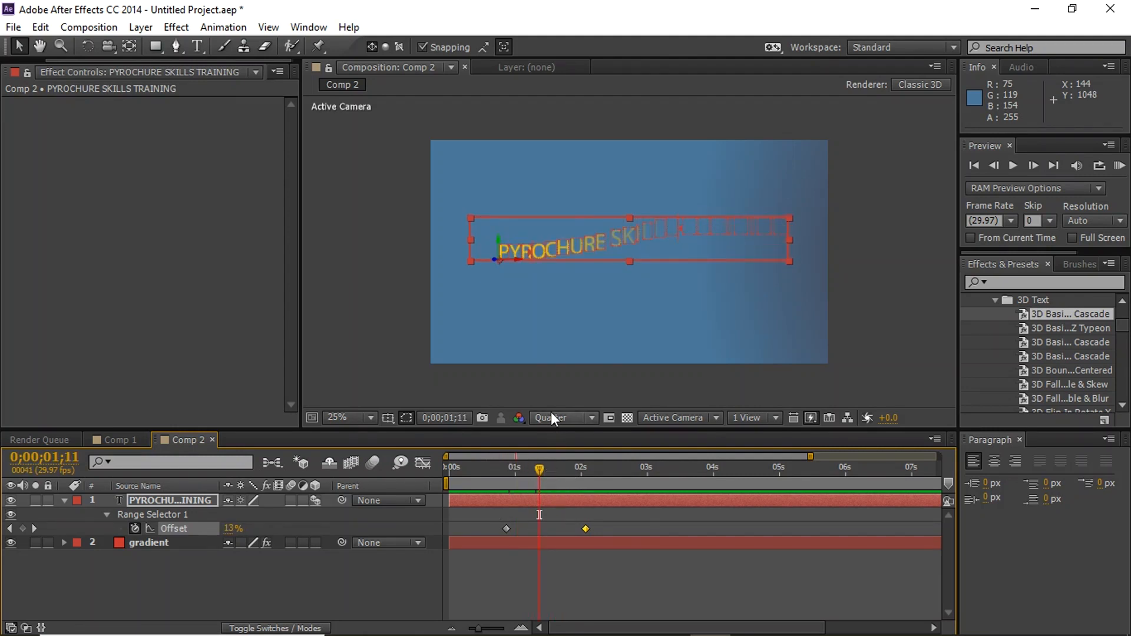
View the title animation at Full resolution up to 0;00;02;06, and return the viewer to Quarter resolution
{"action": "left_click", "coordinate": [553, 417]}
{"action": "left_click", "coordinate": [560, 460]}
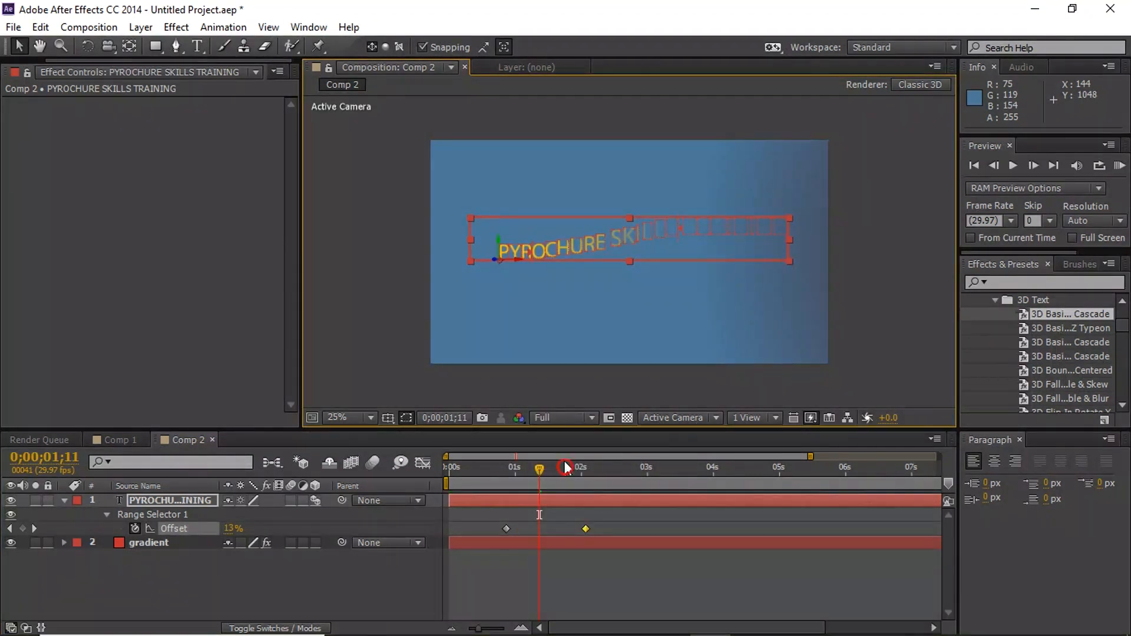
{"action": "left_click_drag", "start_coordinate": [542, 468], "coordinate": [596, 448]}
{"action": "left_click", "coordinate": [577, 419]}
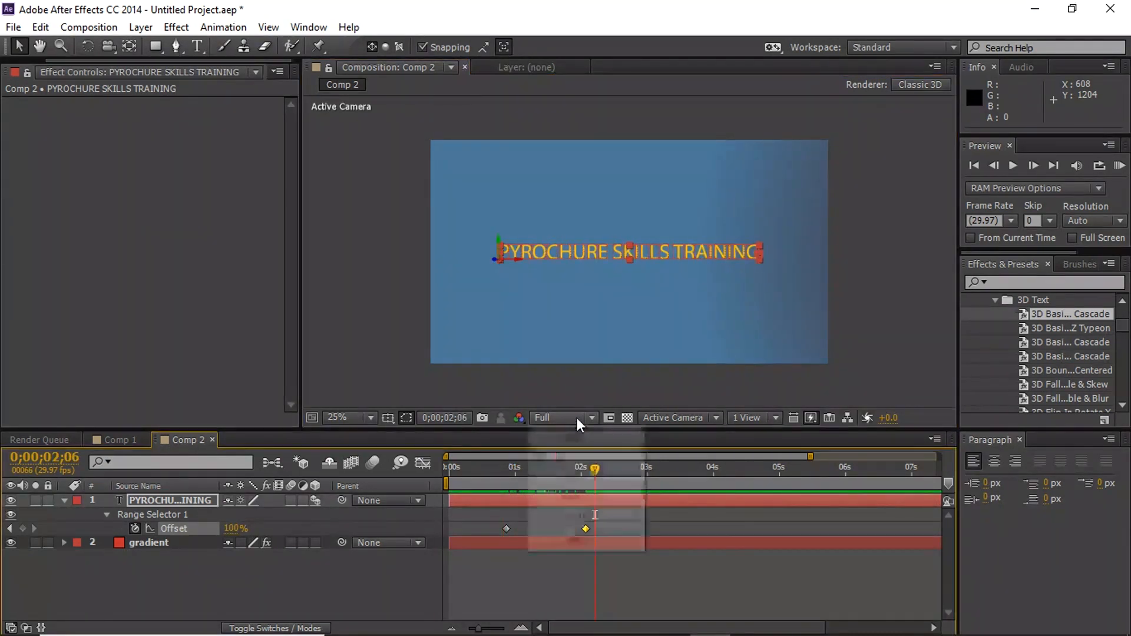
{"action": "left_click", "coordinate": [581, 521]}
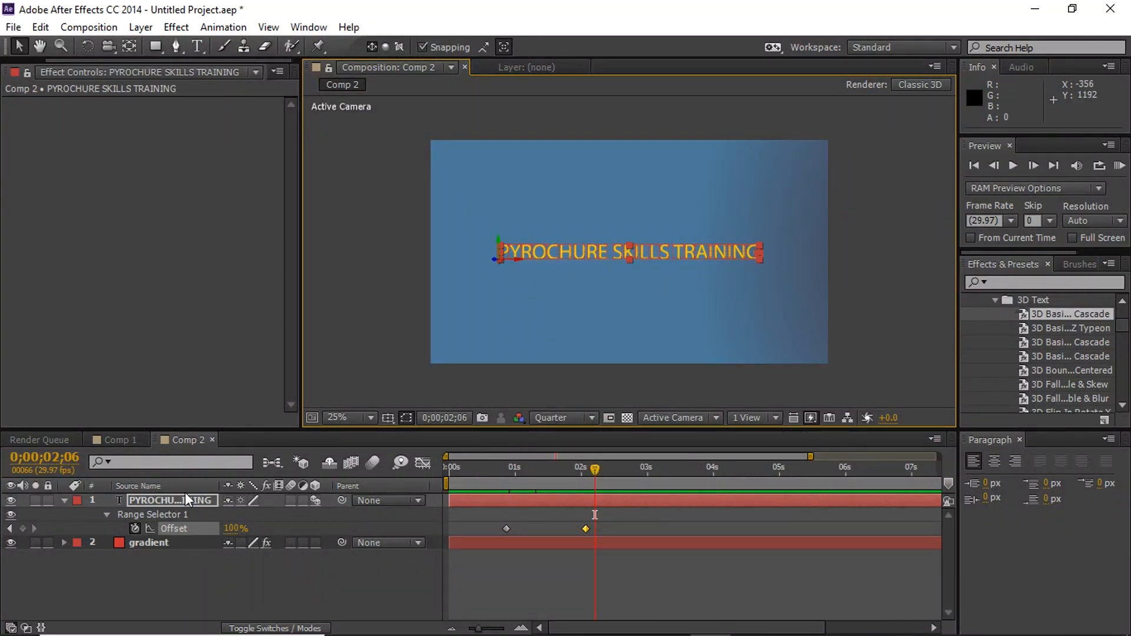
Play a RAM preview of the title animation and undo back to the text without the 3D Text preset
{"action": "key", "text": "KP_0"}
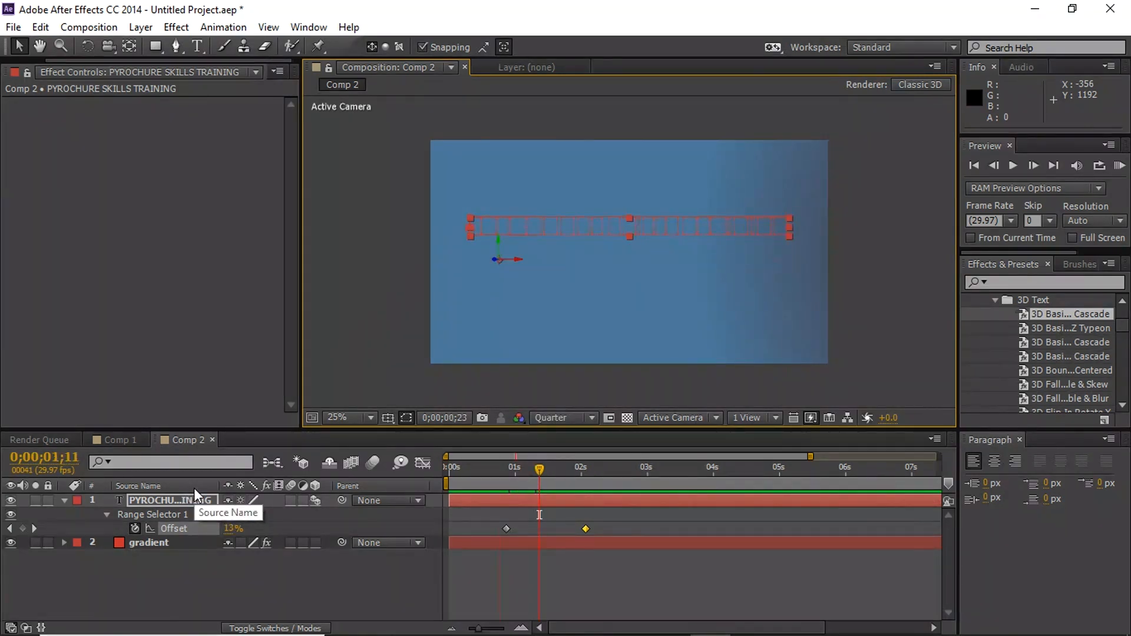
{"action": "key", "text": "ctrl+z"}
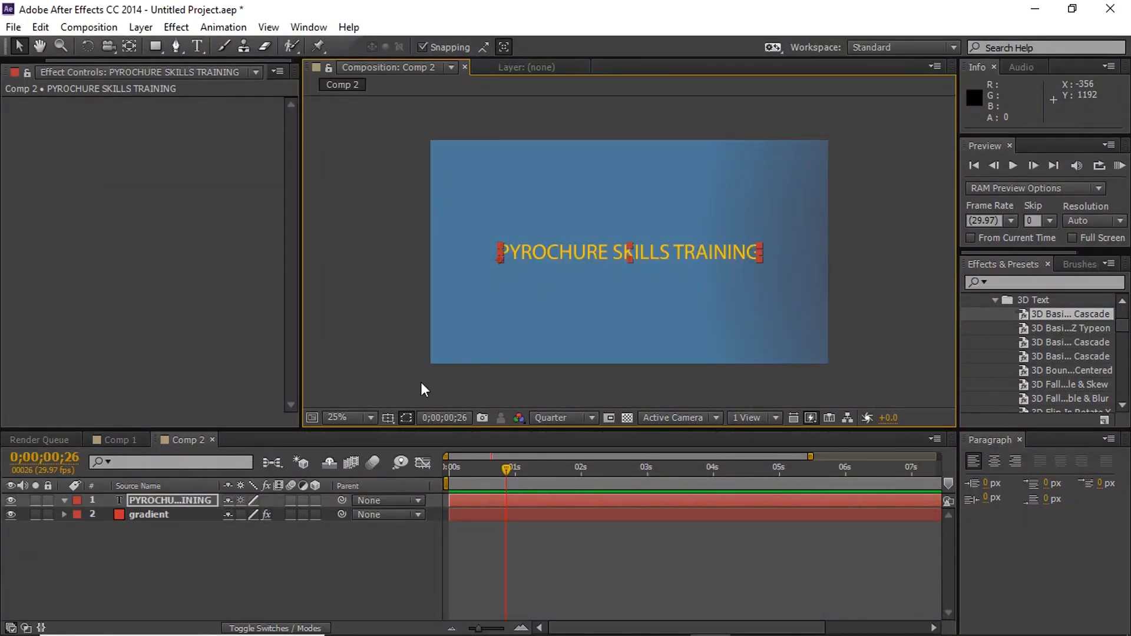
Try the Flicker color - scale preset from the Fill and Stroke text presets on the title, scrub through it, and remove it
{"action": "left_click", "coordinate": [994, 305]}
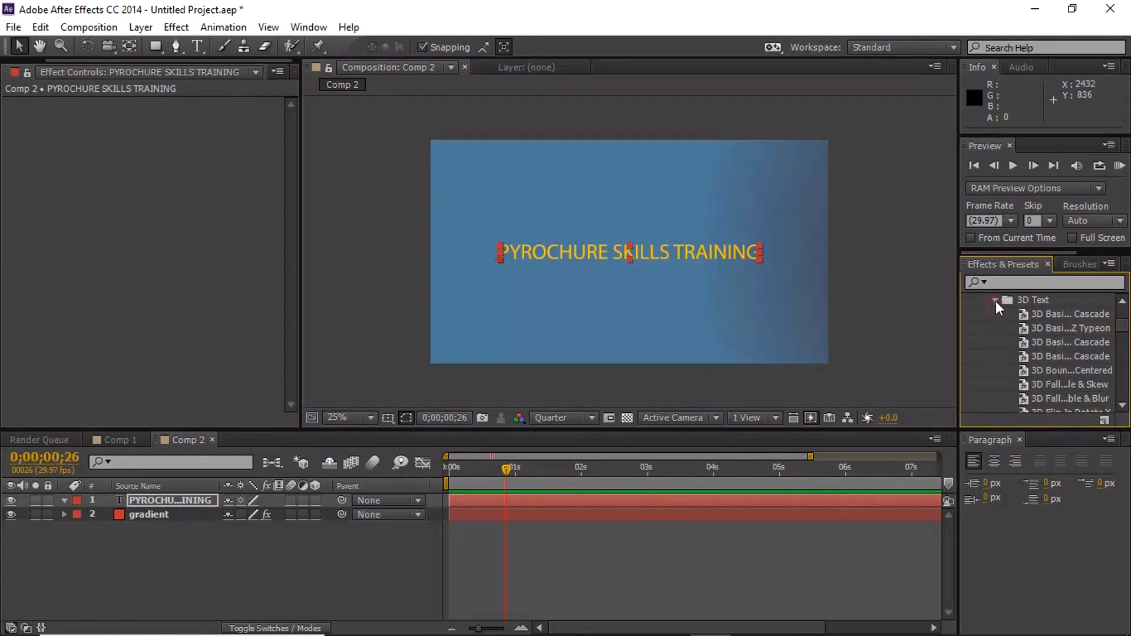
{"action": "left_click", "coordinate": [995, 301]}
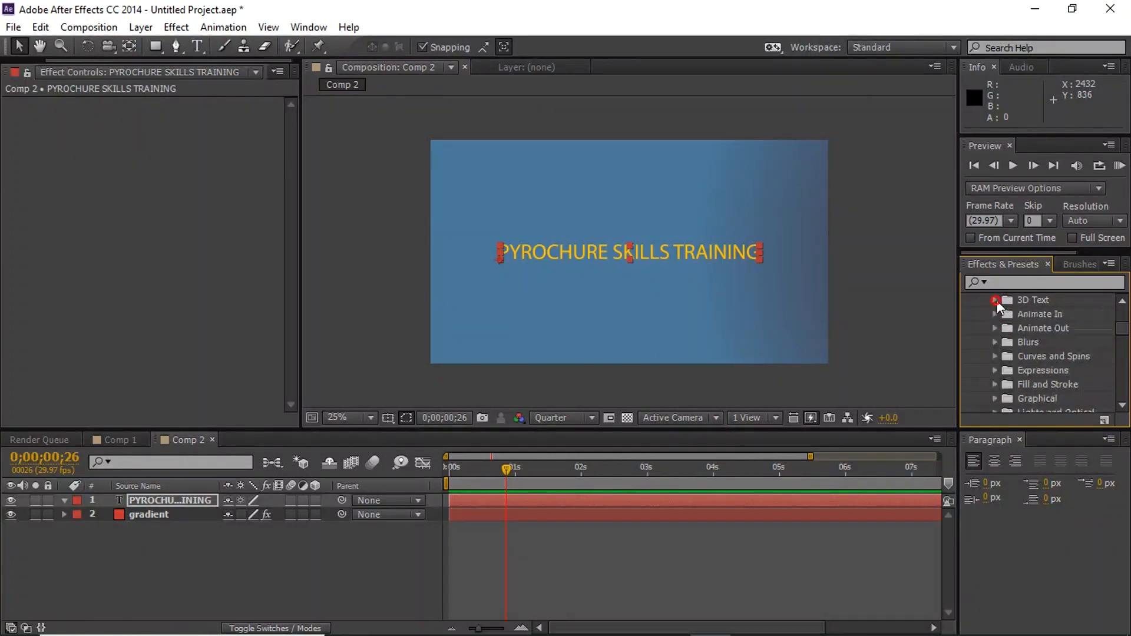
{"action": "left_click", "coordinate": [995, 384]}
{"action": "left_click", "coordinate": [1078, 354]}
{"action": "left_click_drag", "start_coordinate": [1090, 351], "coordinate": [176, 500]}
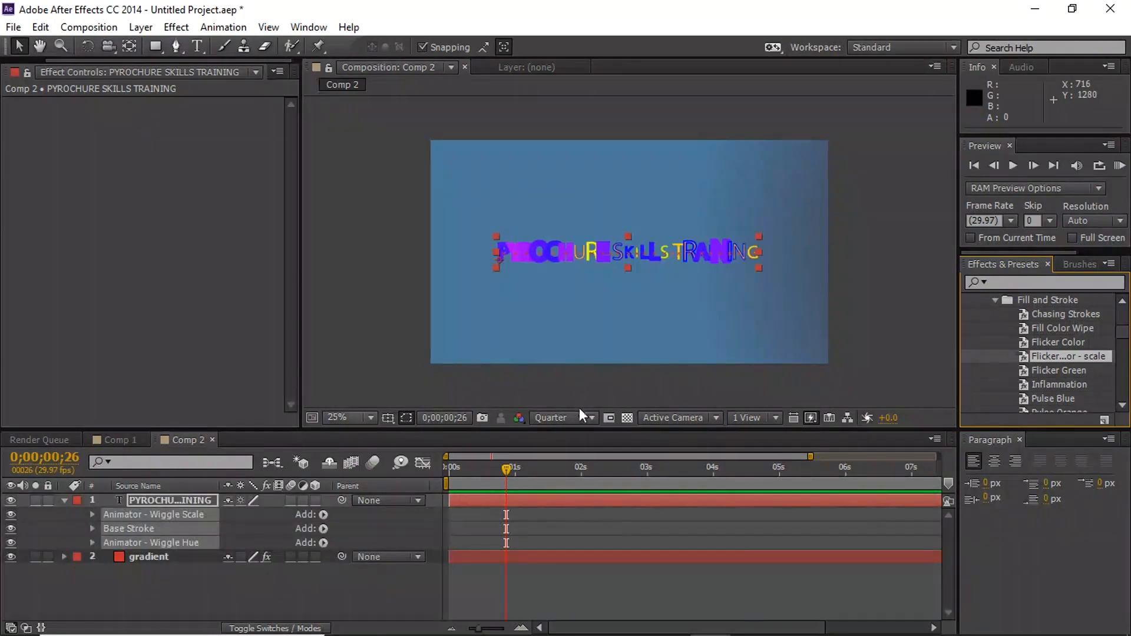
{"action": "left_click_drag", "start_coordinate": [511, 468], "coordinate": [526, 448]}
{"action": "left_click", "coordinate": [185, 499]}
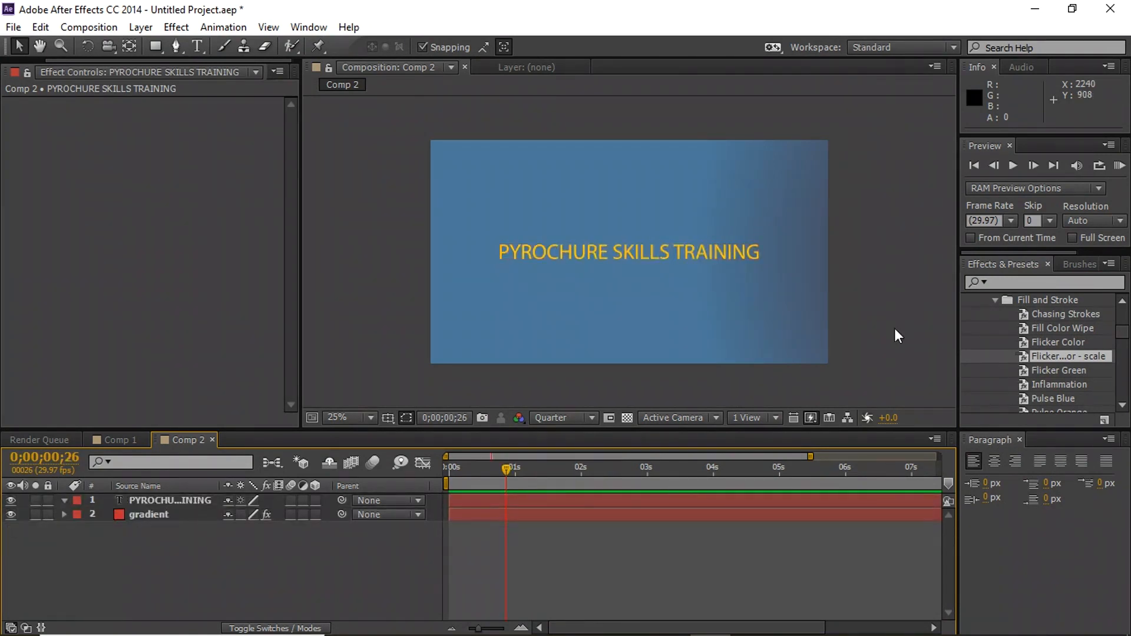
Collapse the Fill and Stroke and Text folders in the animation presets
{"action": "left_click", "coordinate": [994, 301]}
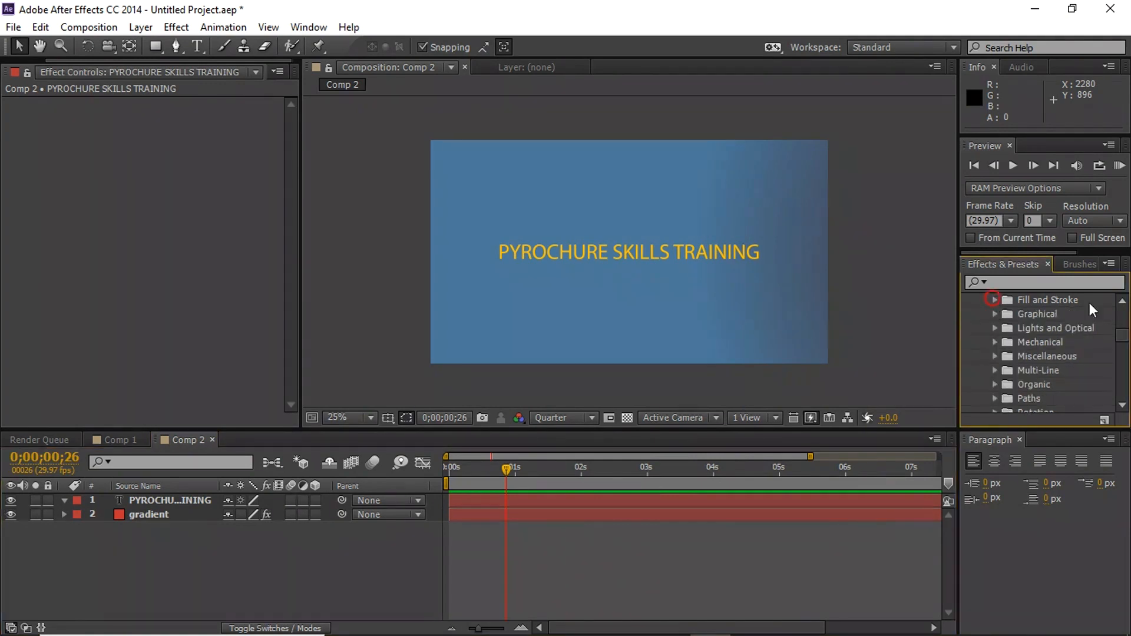
{"action": "mouse_move", "coordinate": [1121, 339]}
{"action": "left_mouse_down"}
{"action": "mouse_move", "coordinate": [1122, 365]}
{"action": "mouse_move", "coordinate": [1125, 327]}
{"action": "left_mouse_up"}
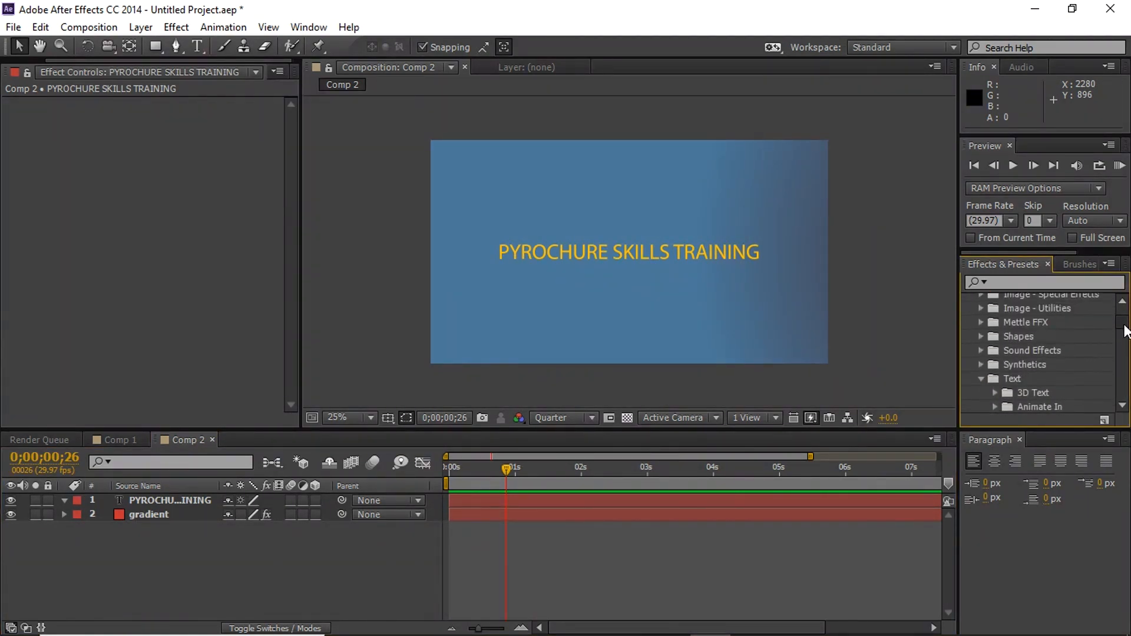
{"action": "left_click", "coordinate": [980, 378]}
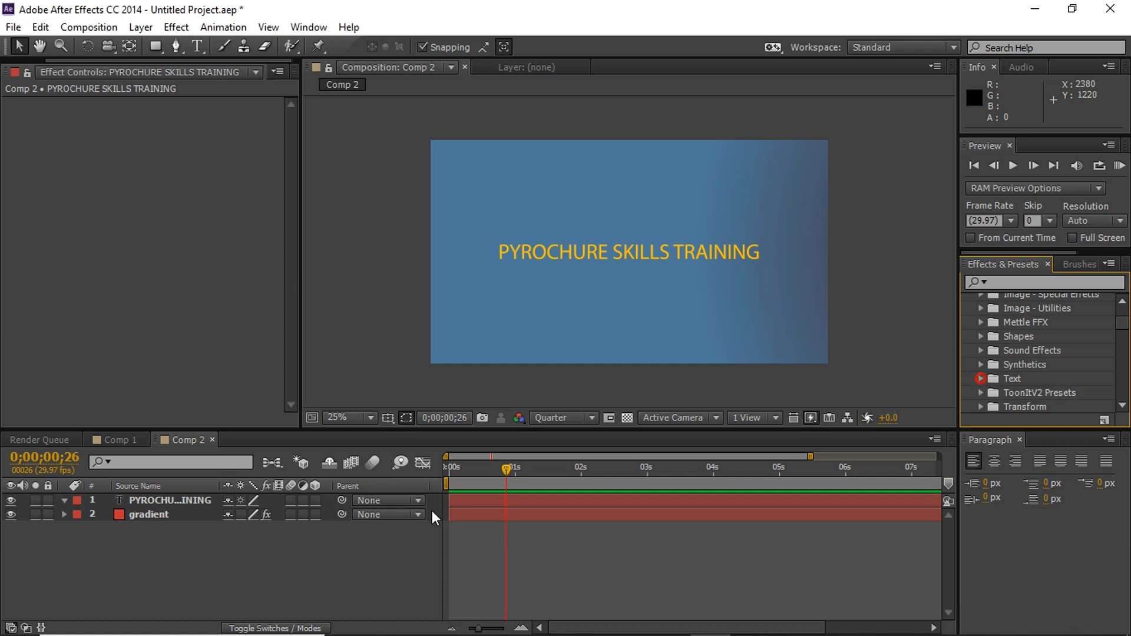
Create a new solid layer above the title with the pink color C73077
{"action": "right_click", "coordinate": [235, 531]}
{"action": "mouse_move", "coordinate": [395, 353]}
{"action": "left_click", "coordinate": [541, 399]}
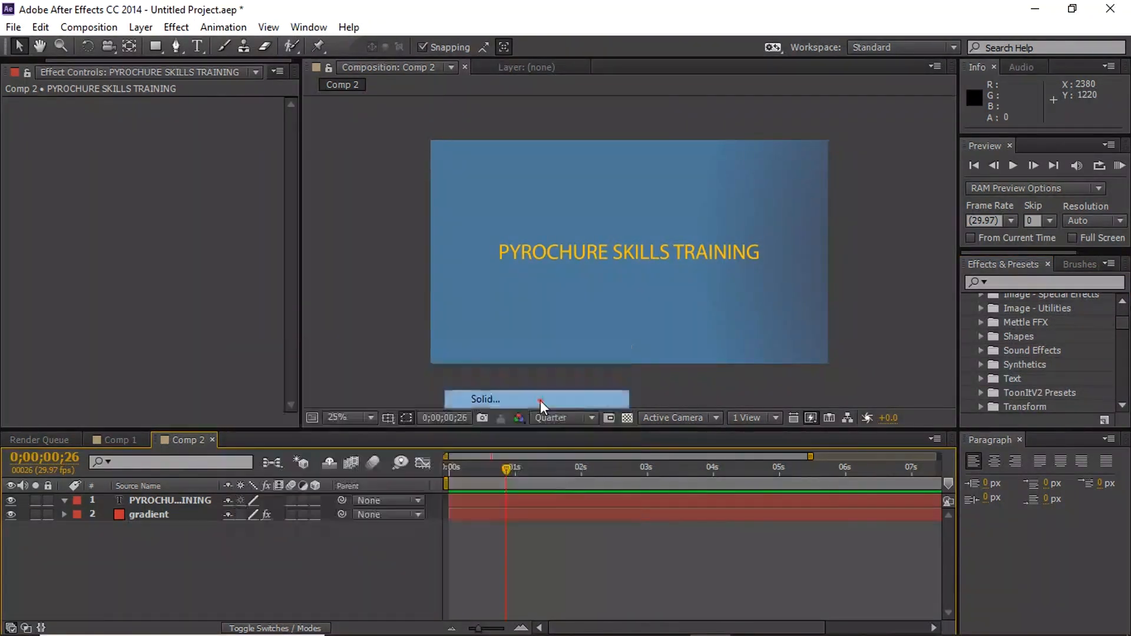
{"action": "left_click", "coordinate": [569, 425]}
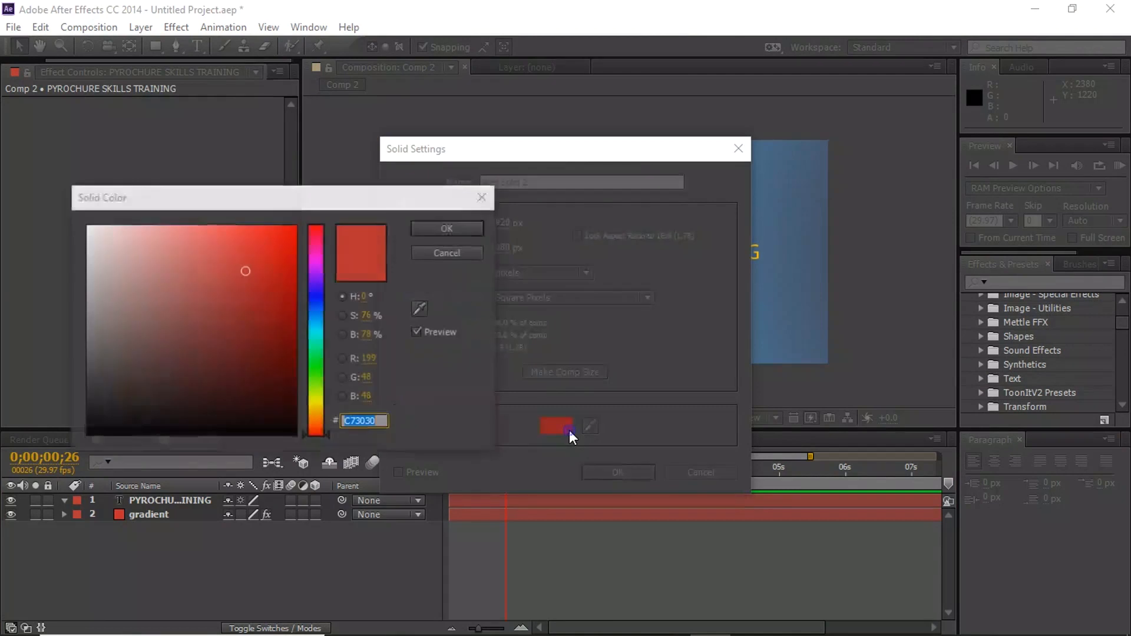
{"action": "left_click", "coordinate": [314, 242]}
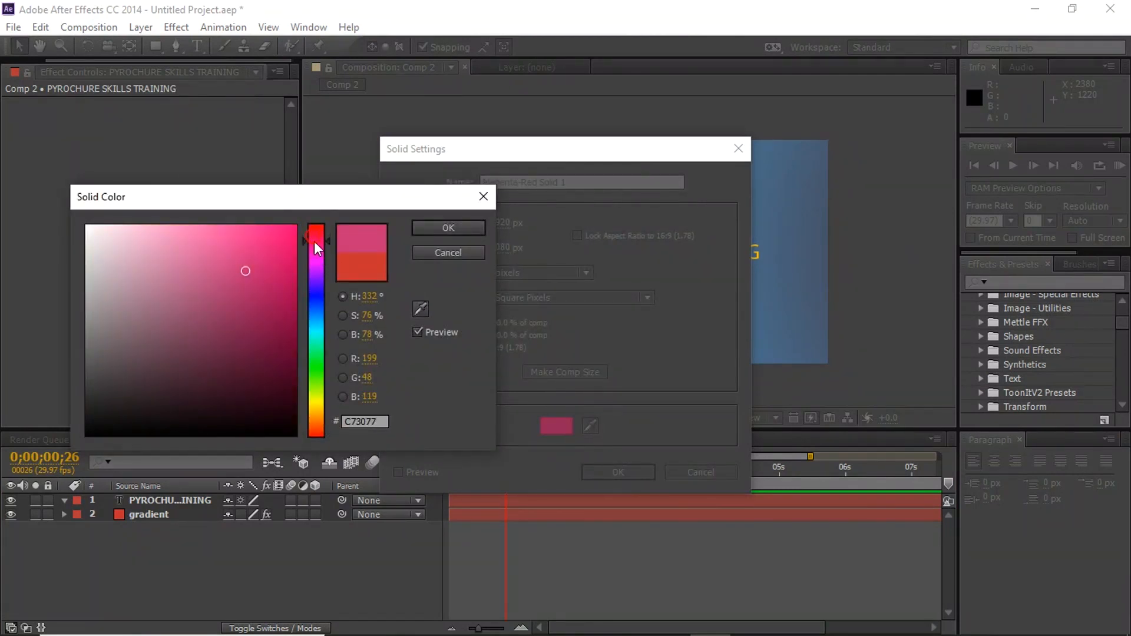
{"action": "left_click", "coordinate": [457, 226]}
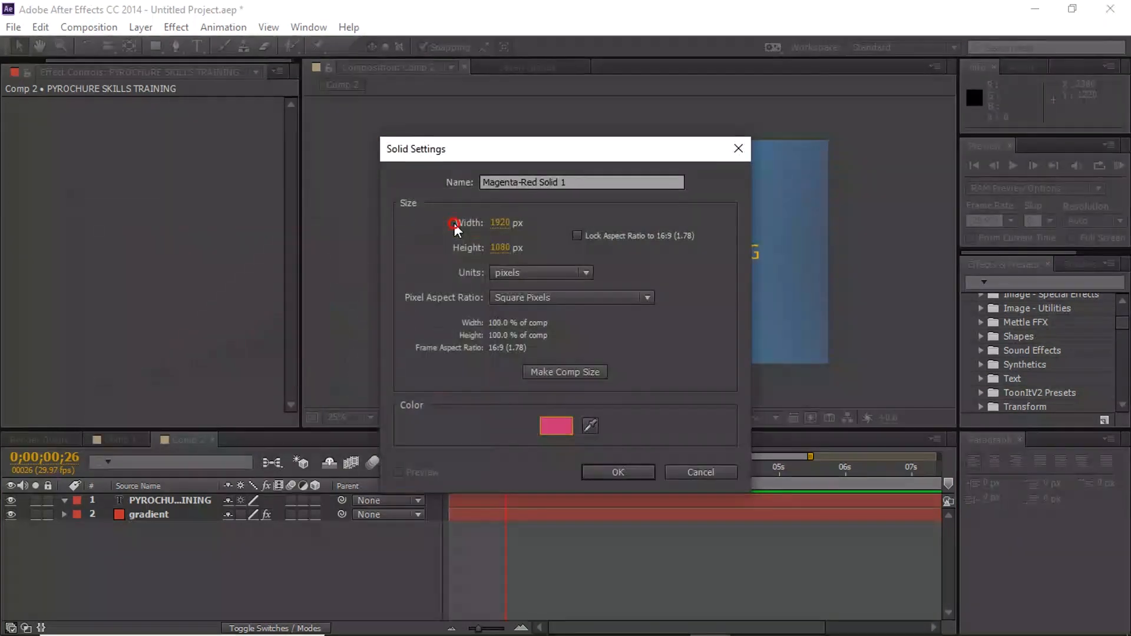
{"action": "left_click", "coordinate": [632, 471]}
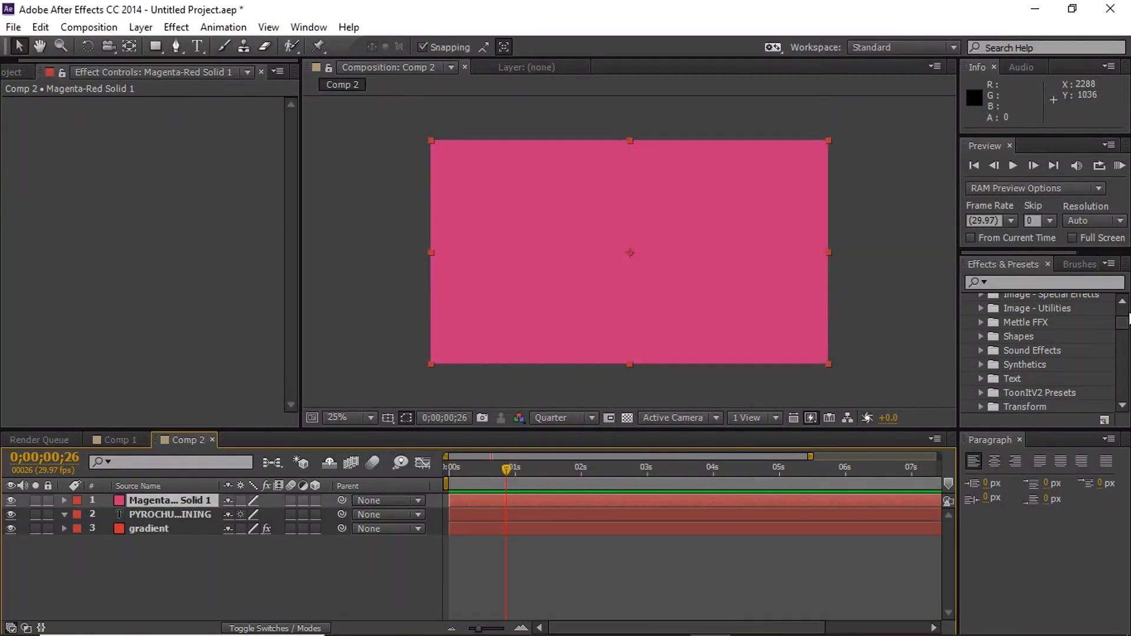
Apply the Block Dissolve - random transition preset to the pink solid and scrub the dissolve to 0;00;01;15
{"action": "left_click_drag", "start_coordinate": [1123, 320], "coordinate": [1126, 341]}
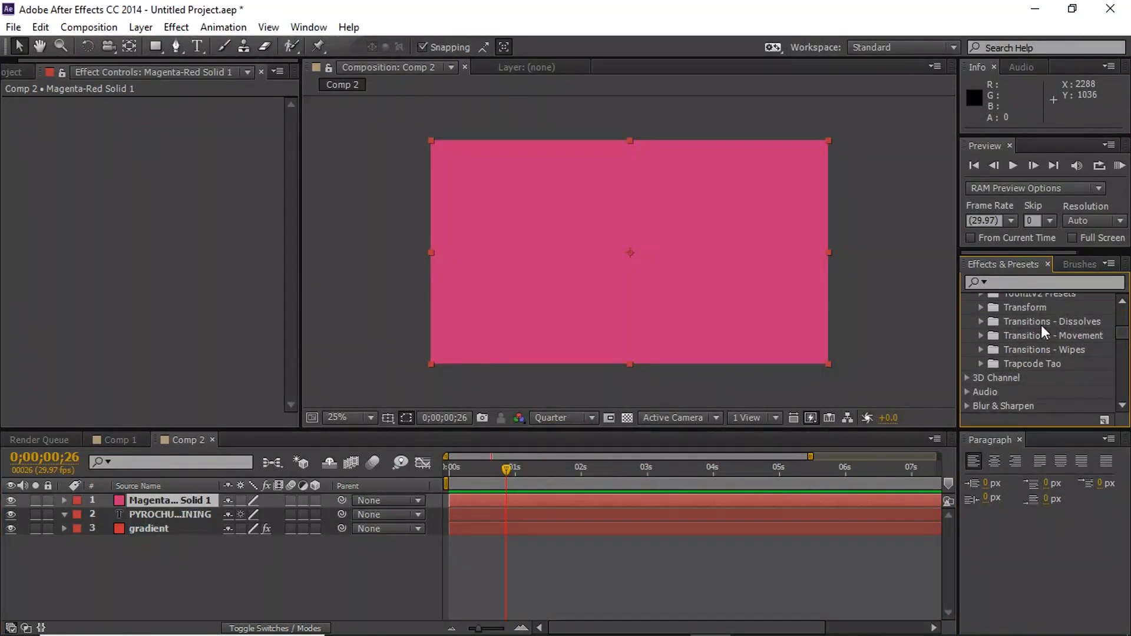
{"action": "left_click", "coordinate": [980, 321]}
{"action": "left_click_drag", "start_coordinate": [1077, 330], "coordinate": [717, 275]}
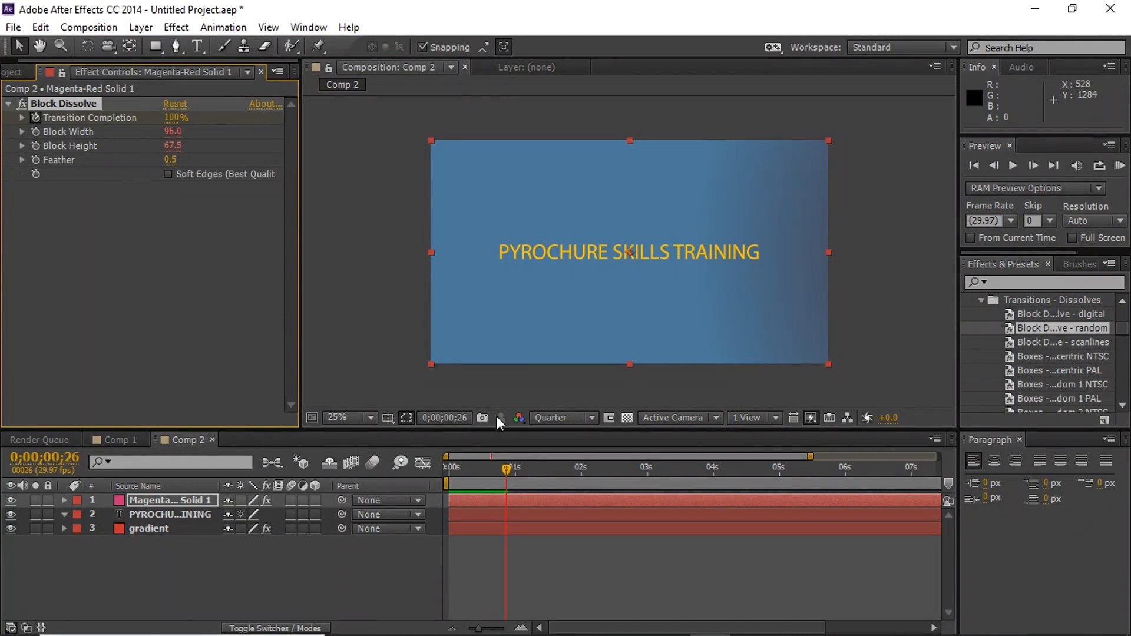
{"action": "left_click_drag", "start_coordinate": [507, 473], "coordinate": [550, 443]}
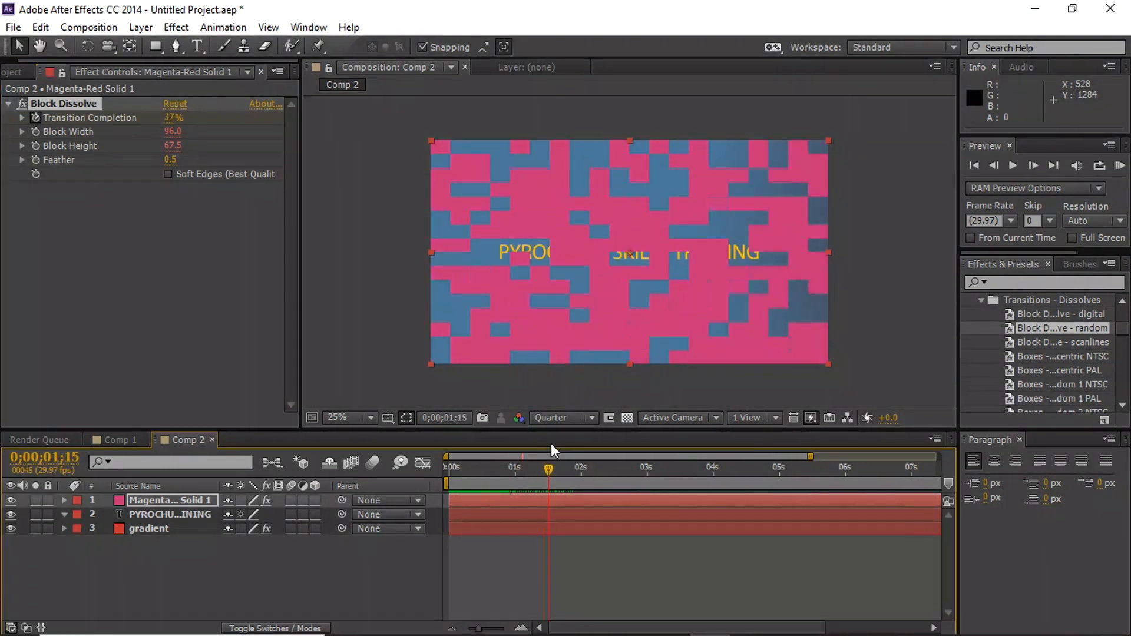
{"action": "left_click", "coordinate": [981, 300]}
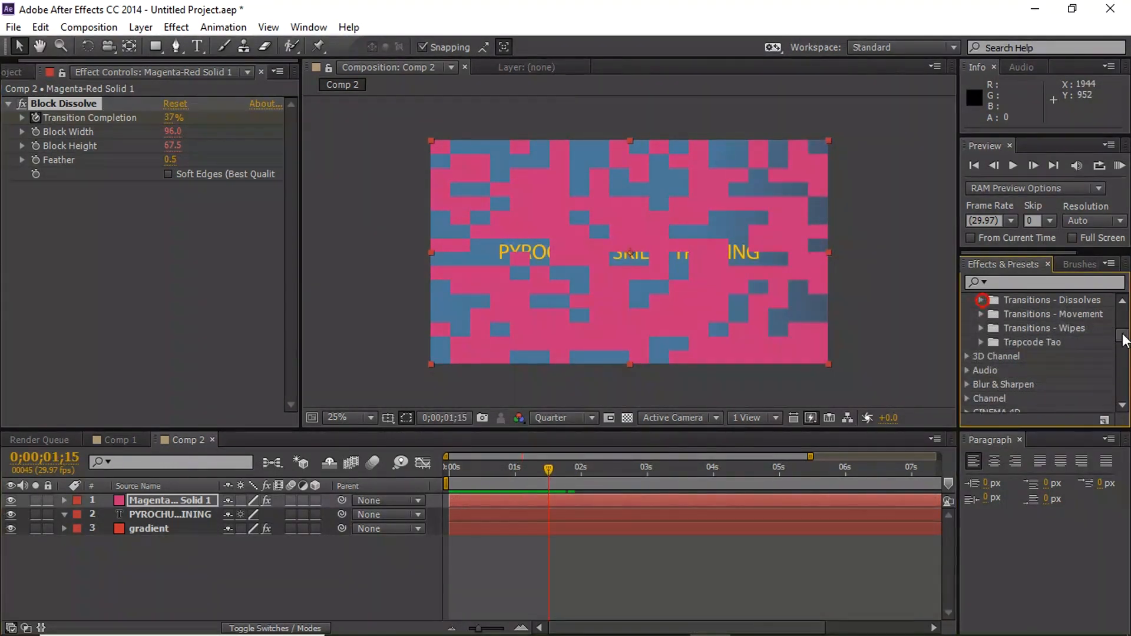
Apply the Autoscroll - vertical behavior preset to the pink solid and set its speed to -215 pixels/second
{"action": "left_click_drag", "start_coordinate": [1121, 343], "coordinate": [1120, 337]}
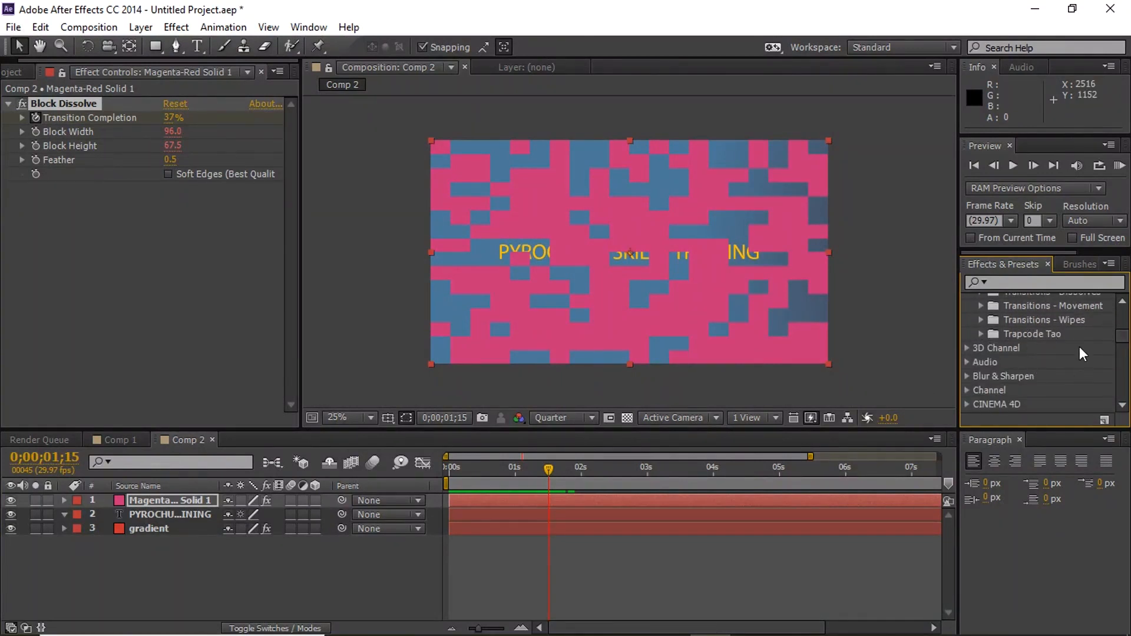
{"action": "left_click_drag", "start_coordinate": [1121, 339], "coordinate": [1122, 307]}
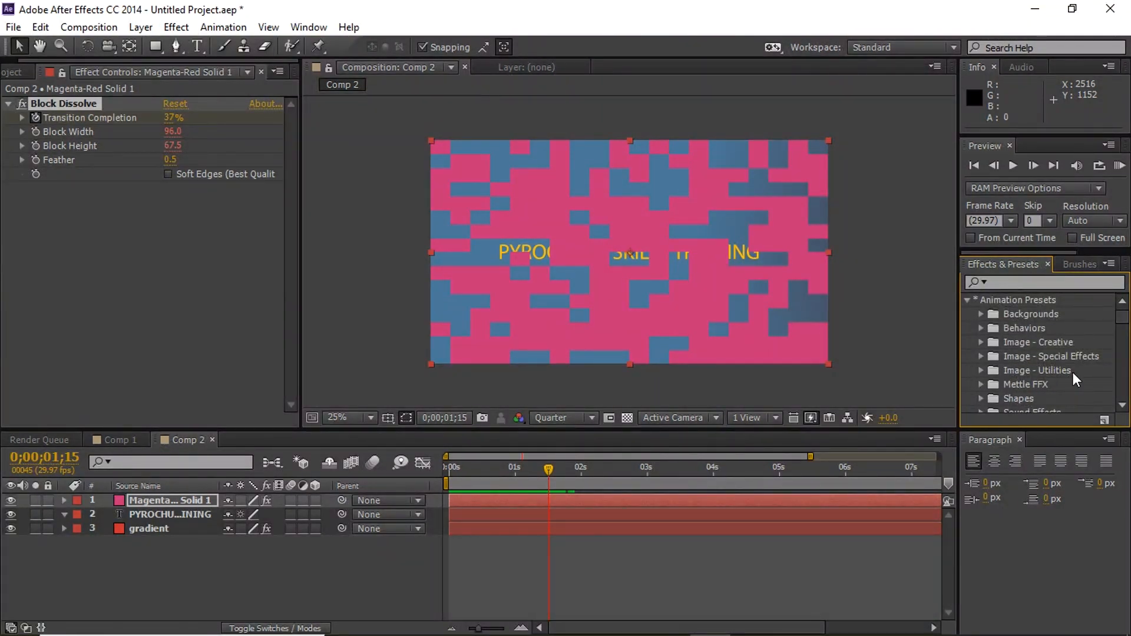
{"action": "left_click", "coordinate": [979, 328]}
{"action": "left_click", "coordinate": [1063, 327]}
{"action": "left_click_drag", "start_coordinate": [1085, 322], "coordinate": [323, 458]}
{"action": "left_click", "coordinate": [1041, 323]}
{"action": "left_click", "coordinate": [1058, 326]}
{"action": "left_click_drag", "start_coordinate": [1059, 326], "coordinate": [165, 503]}
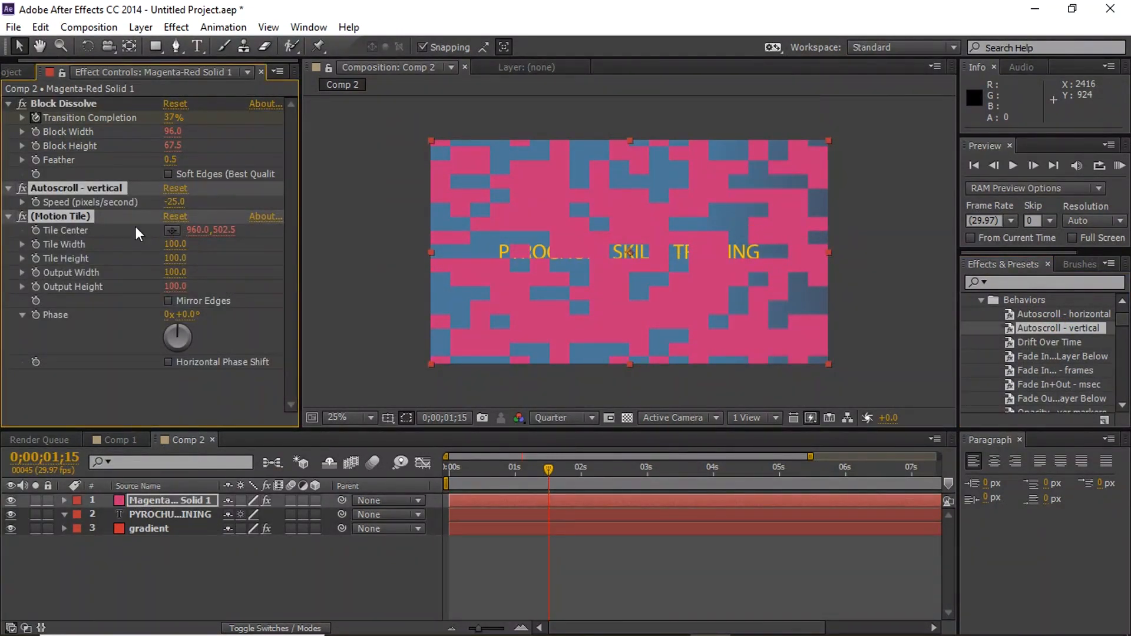
{"action": "mouse_move", "coordinate": [174, 202]}
{"action": "left_mouse_down"}
{"action": "mouse_move", "coordinate": [323, 188]}
{"action": "mouse_move", "coordinate": [168, 214]}
{"action": "left_mouse_up"}
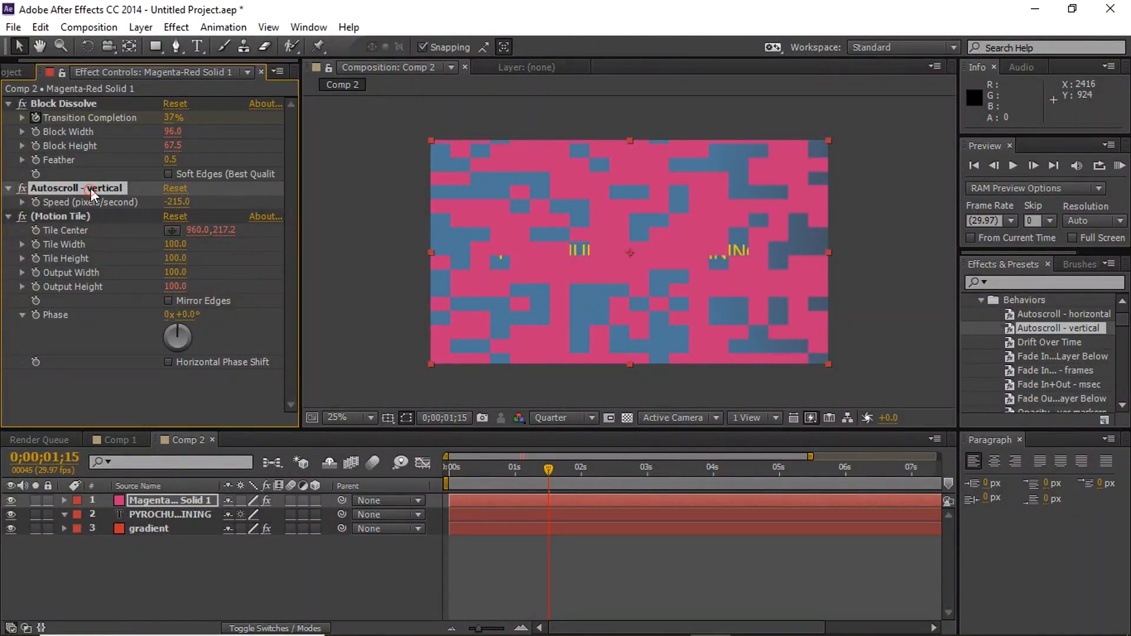
Remove the Autoscroll - vertical and Motion Tile effects from the pink solid
{"action": "key", "text": "Delete"}
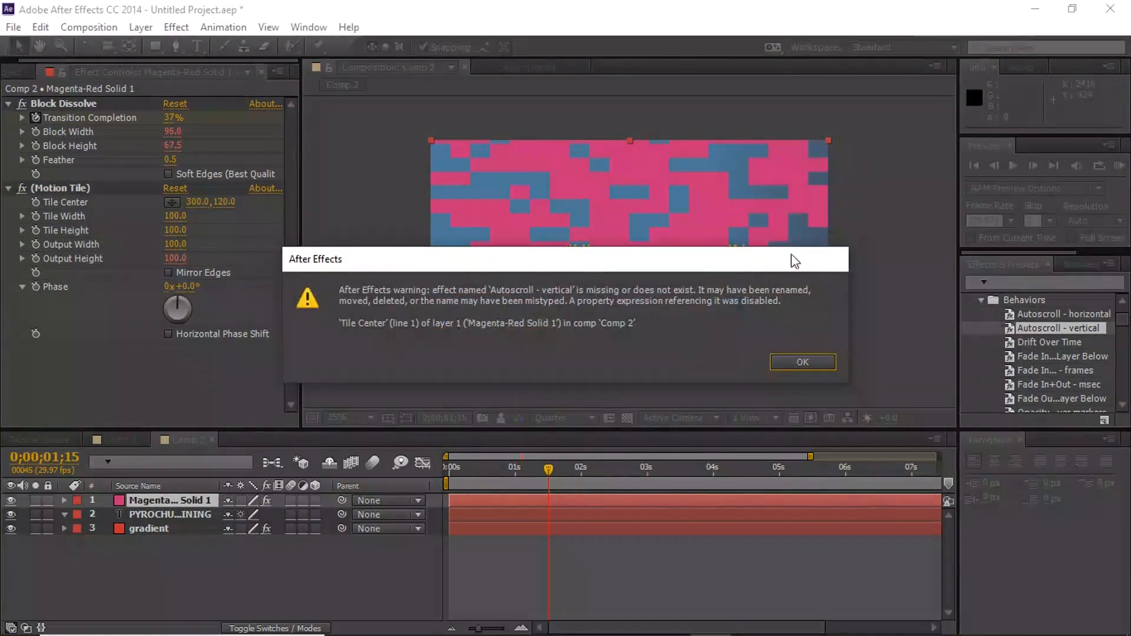
{"action": "left_click", "coordinate": [800, 361]}
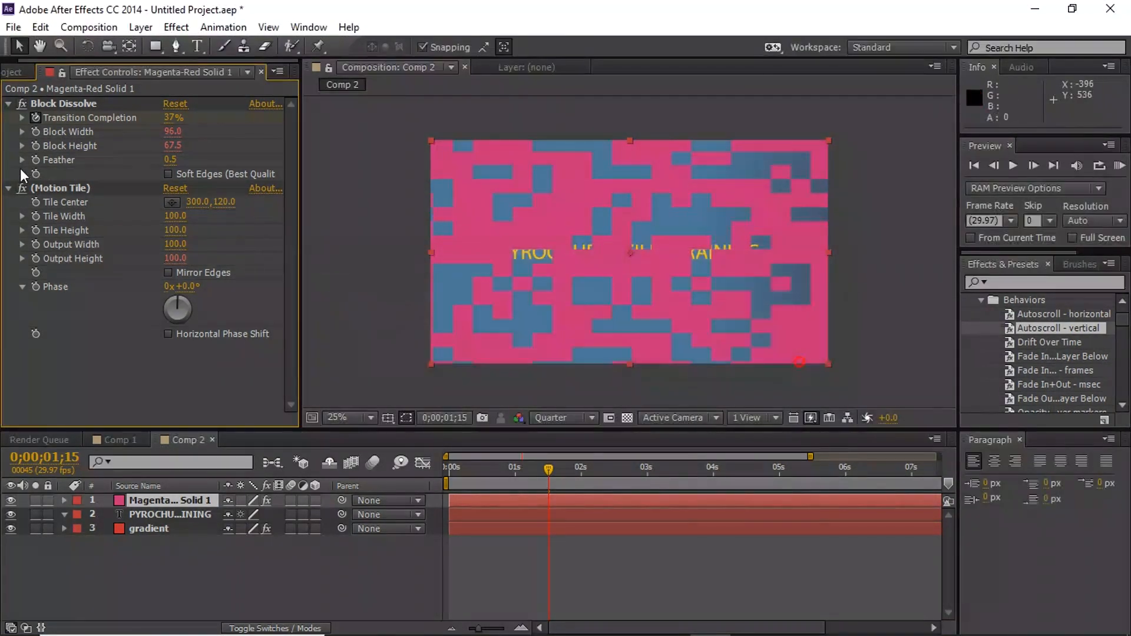
{"action": "left_click", "coordinate": [49, 188]}
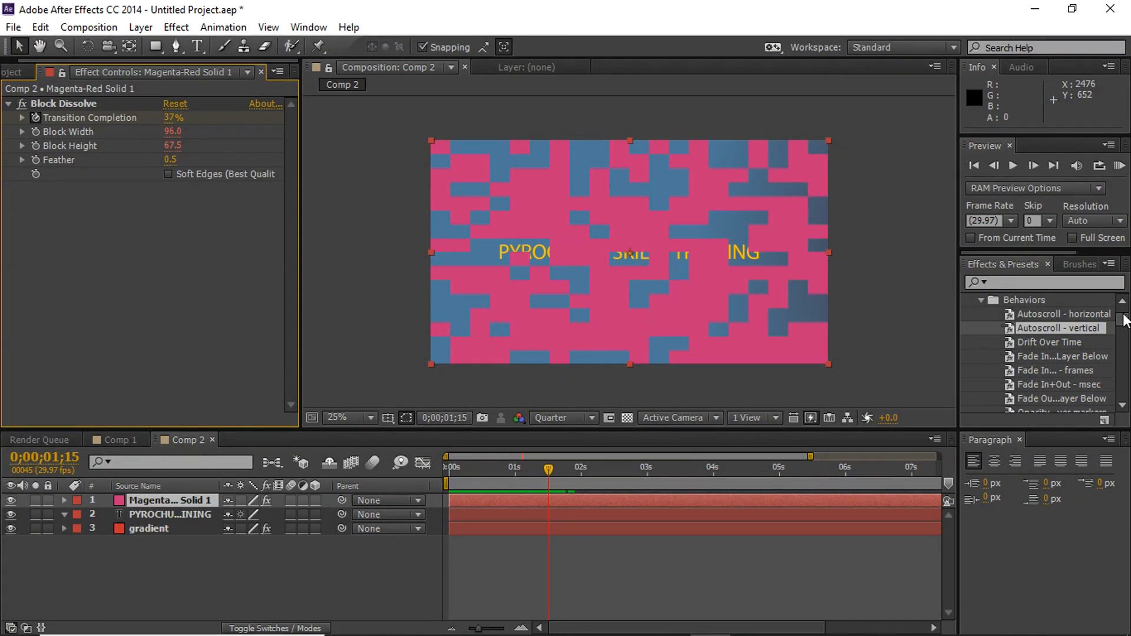
Collapse the whole Animation Presets folder to list only the effect categories
{"action": "left_click_drag", "start_coordinate": [1124, 320], "coordinate": [1125, 305]}
{"action": "left_click", "coordinate": [967, 300]}
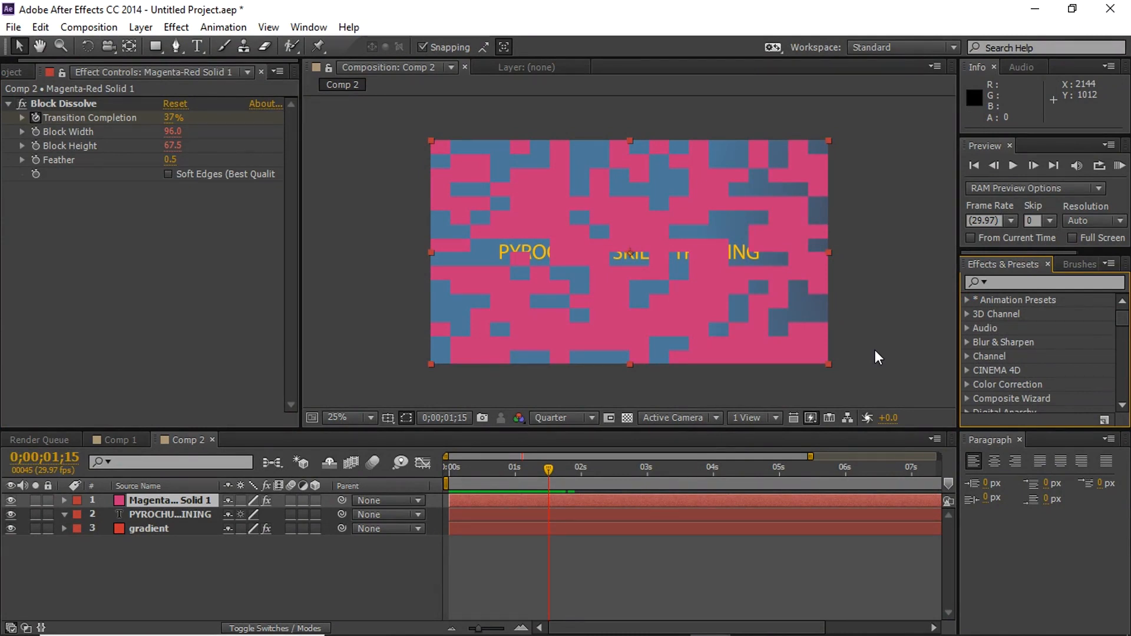
{"action": "mouse_move", "coordinate": [902, 634]}
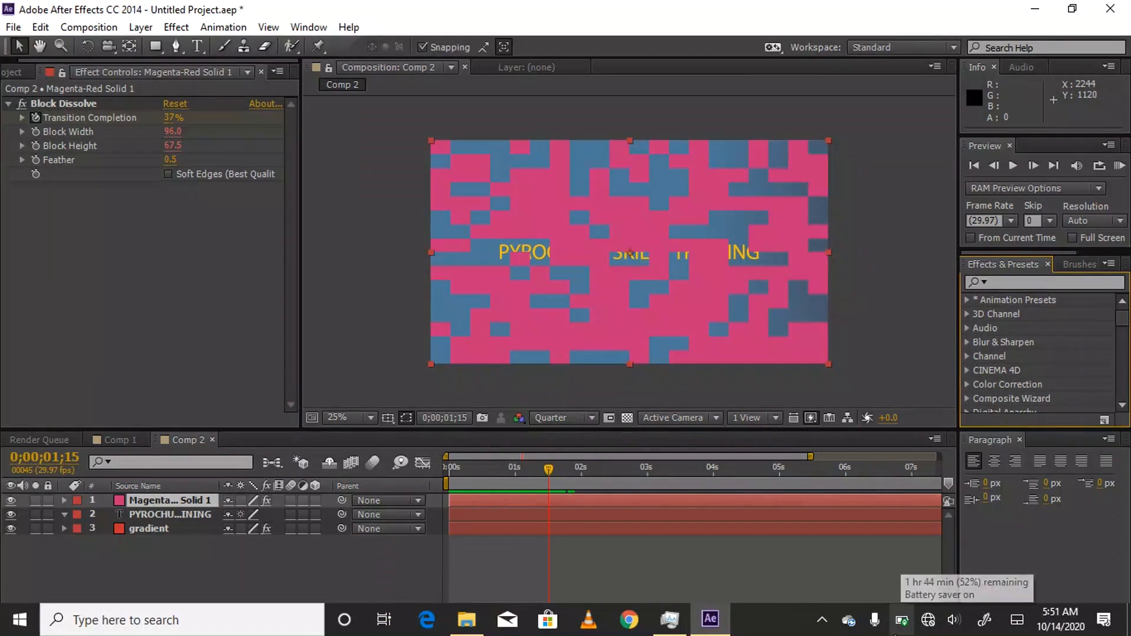